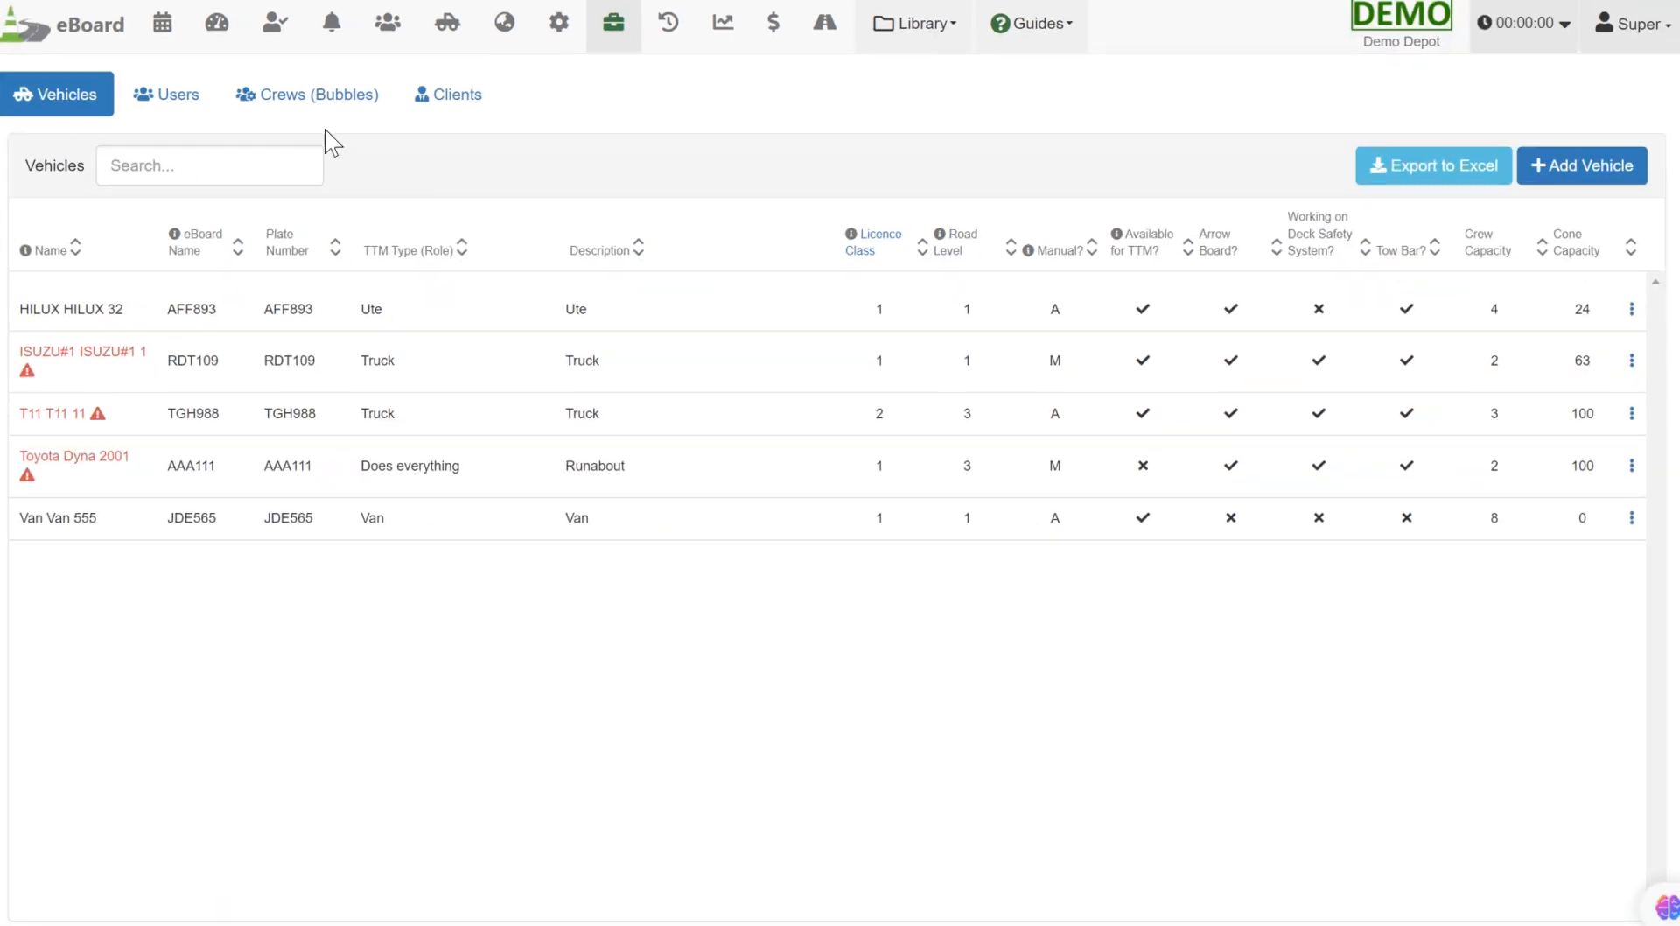
# - View the depot's user list and the job calendar, and return to the vehicle list
pyautogui.click(174, 106)
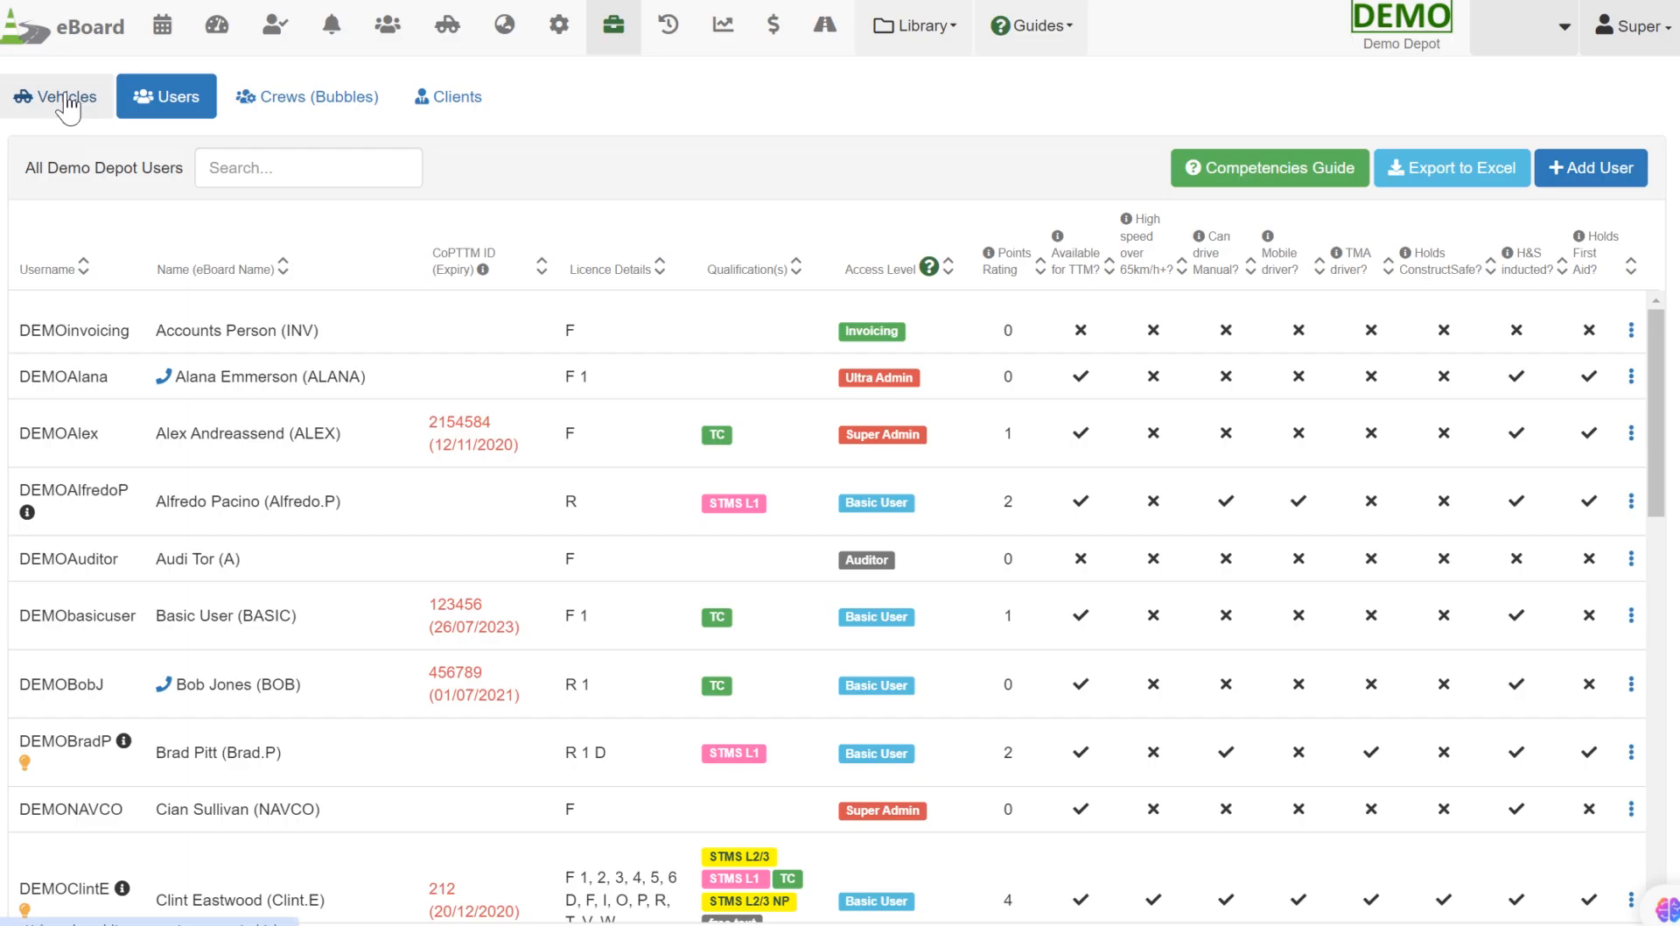
pyautogui.click(66, 96)
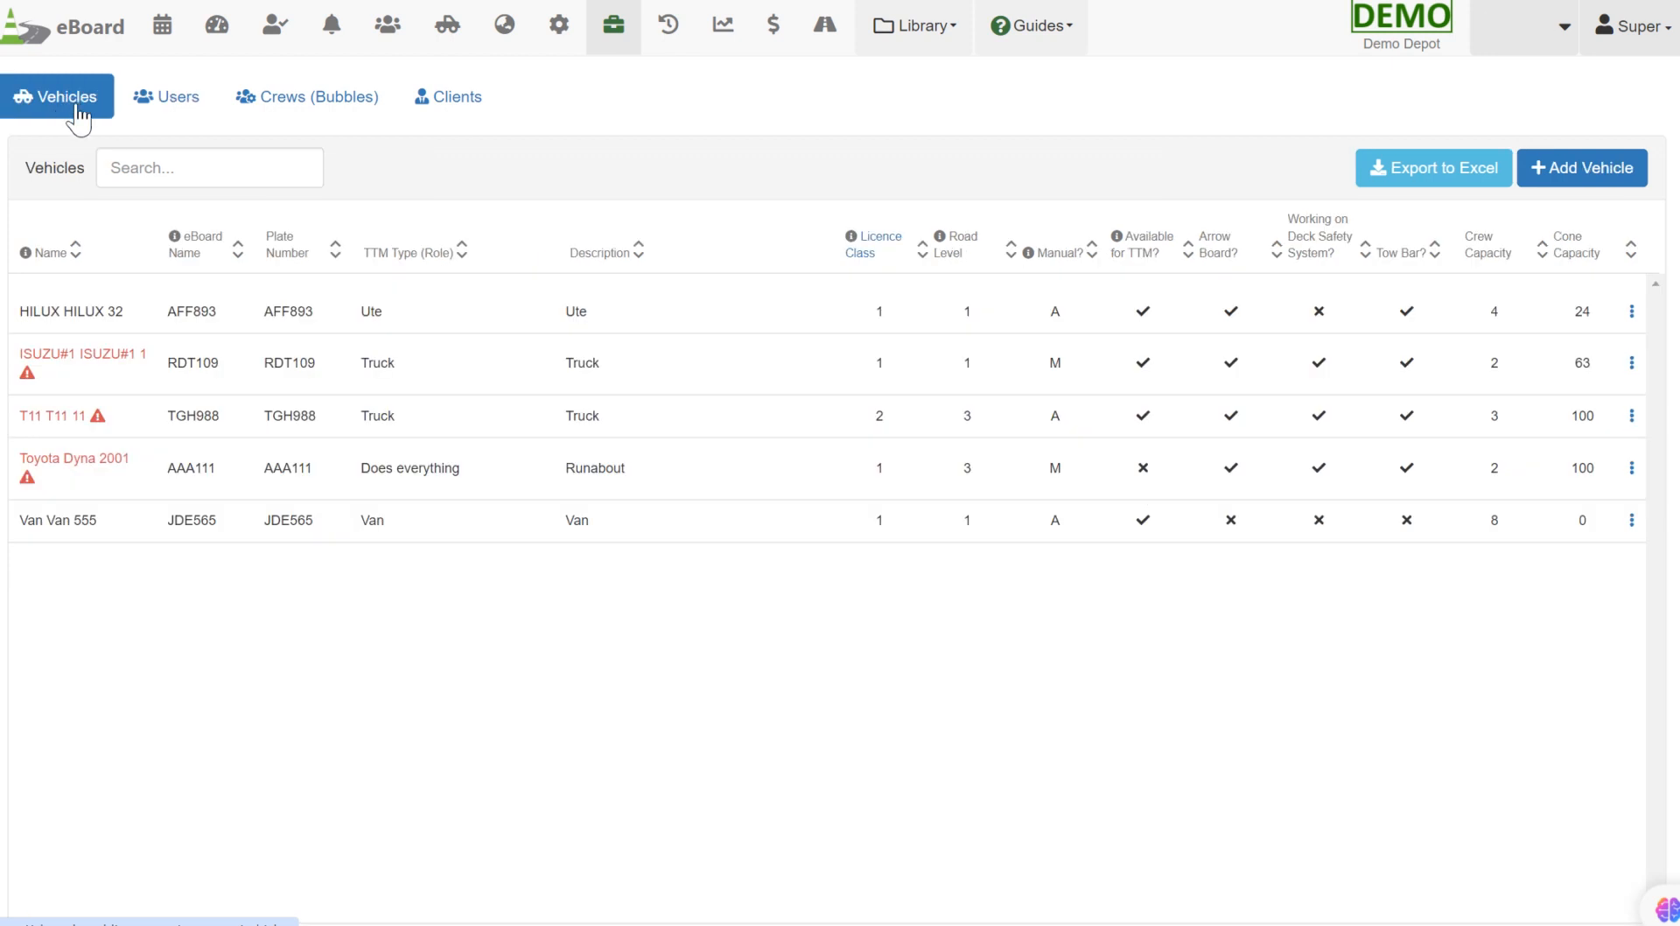
pyautogui.click(171, 39)
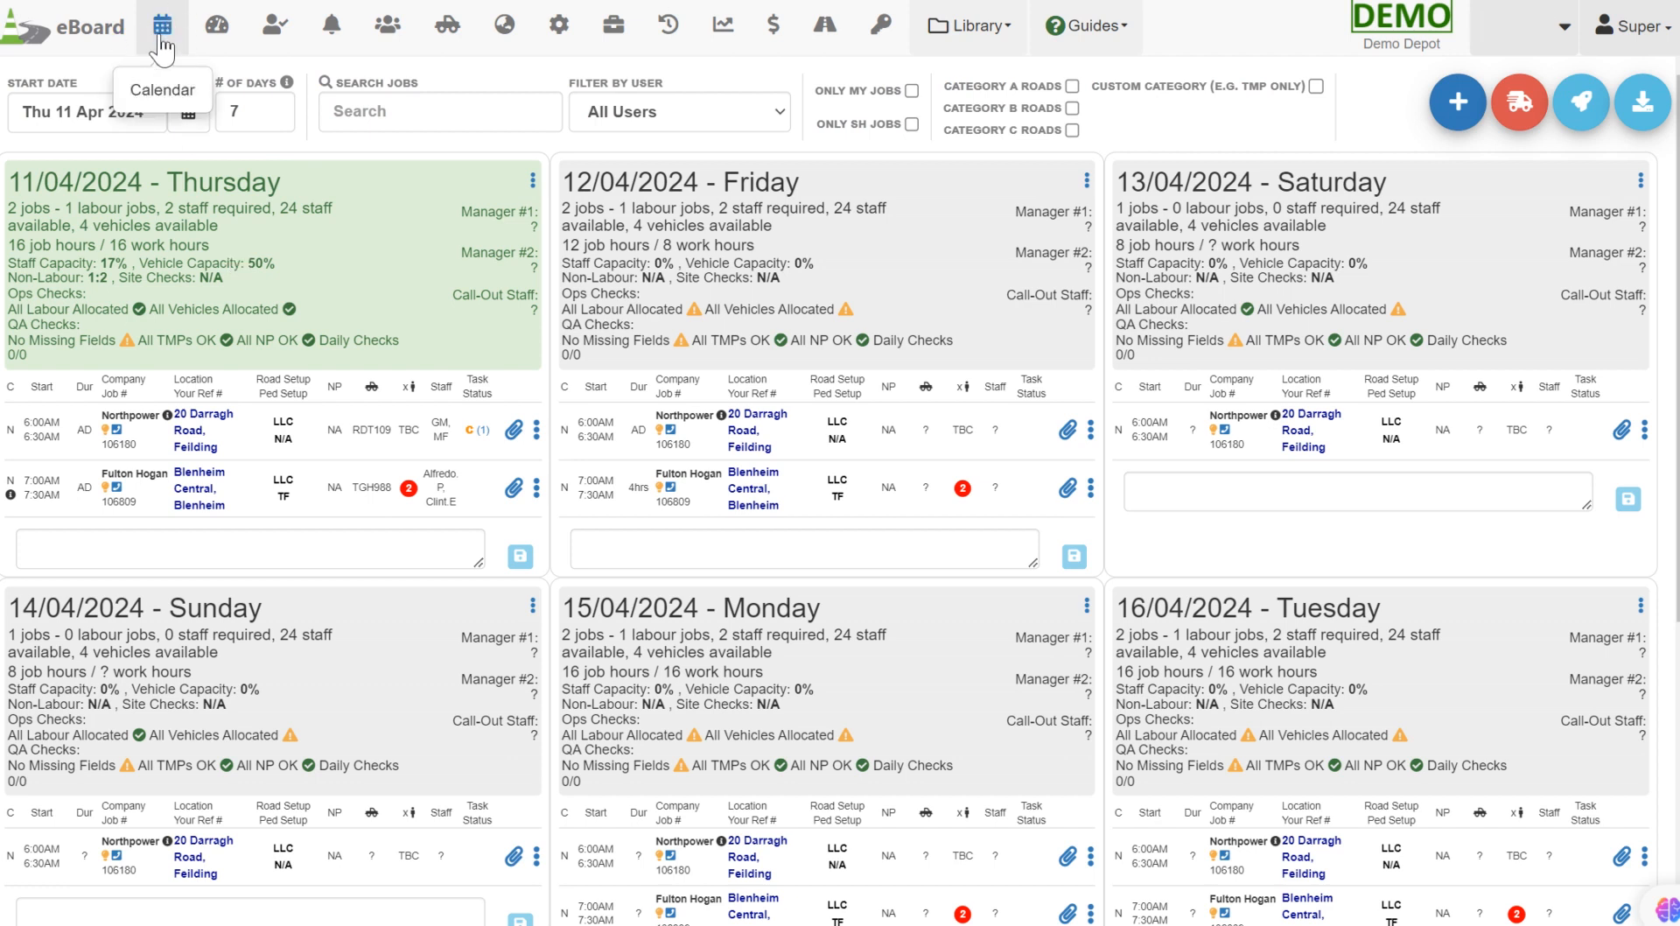
pyautogui.click(615, 30)
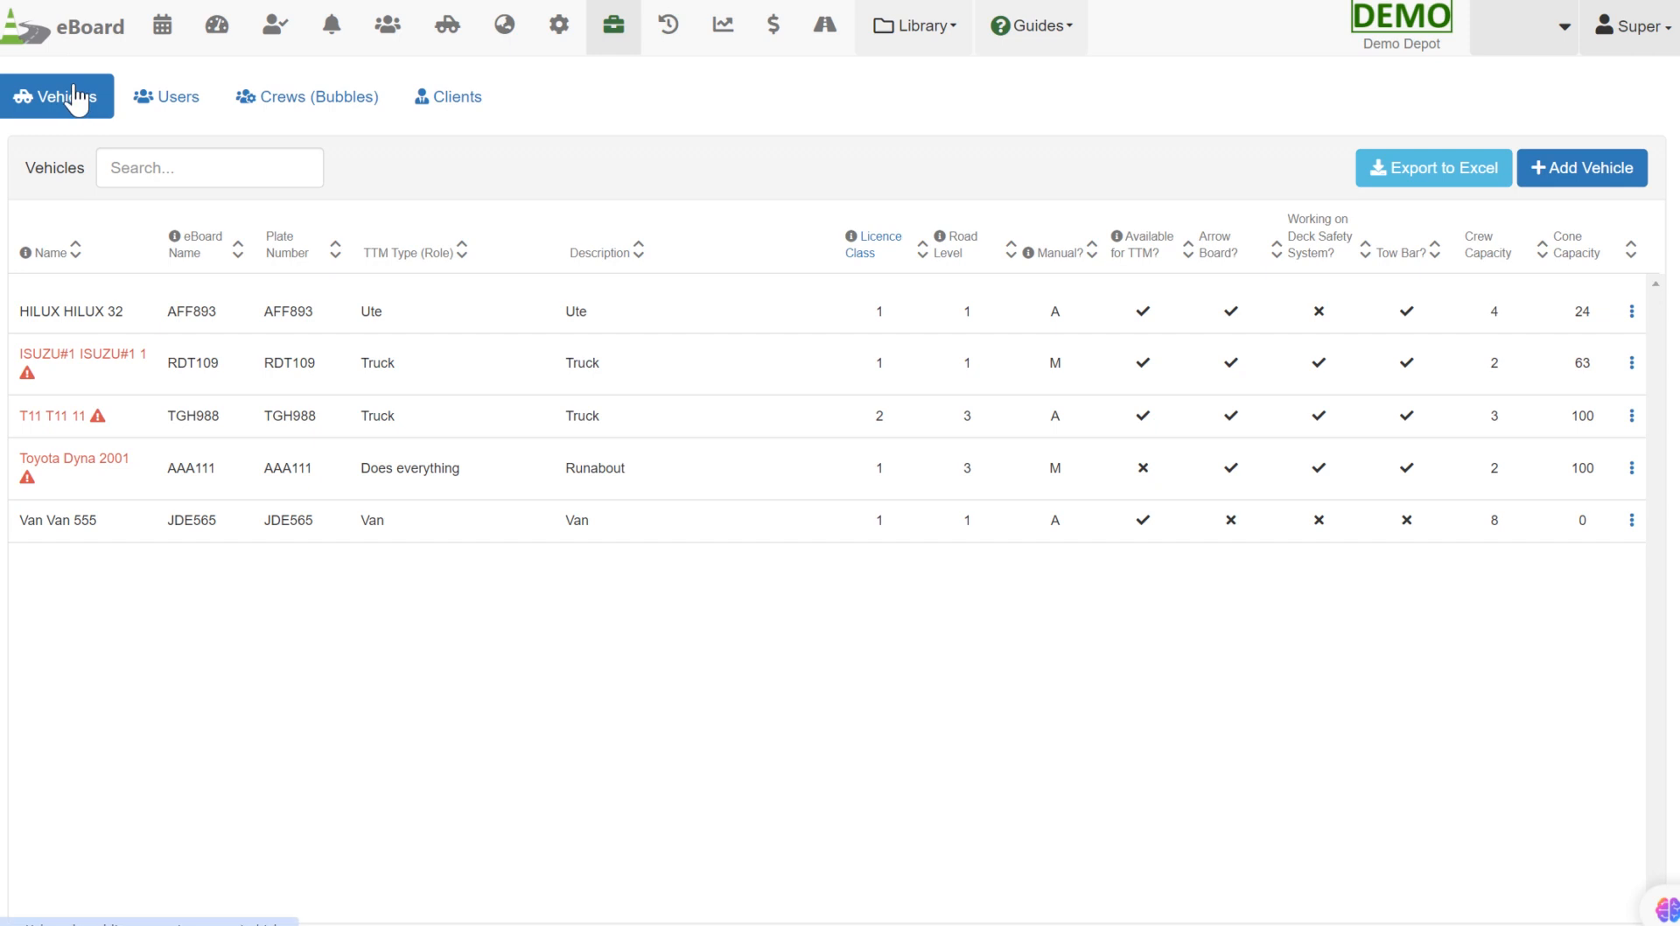
# - Search the vehicle list for "h", clear the search and check the warning on the Toyota Dyna 2001
pyautogui.click(160, 171)
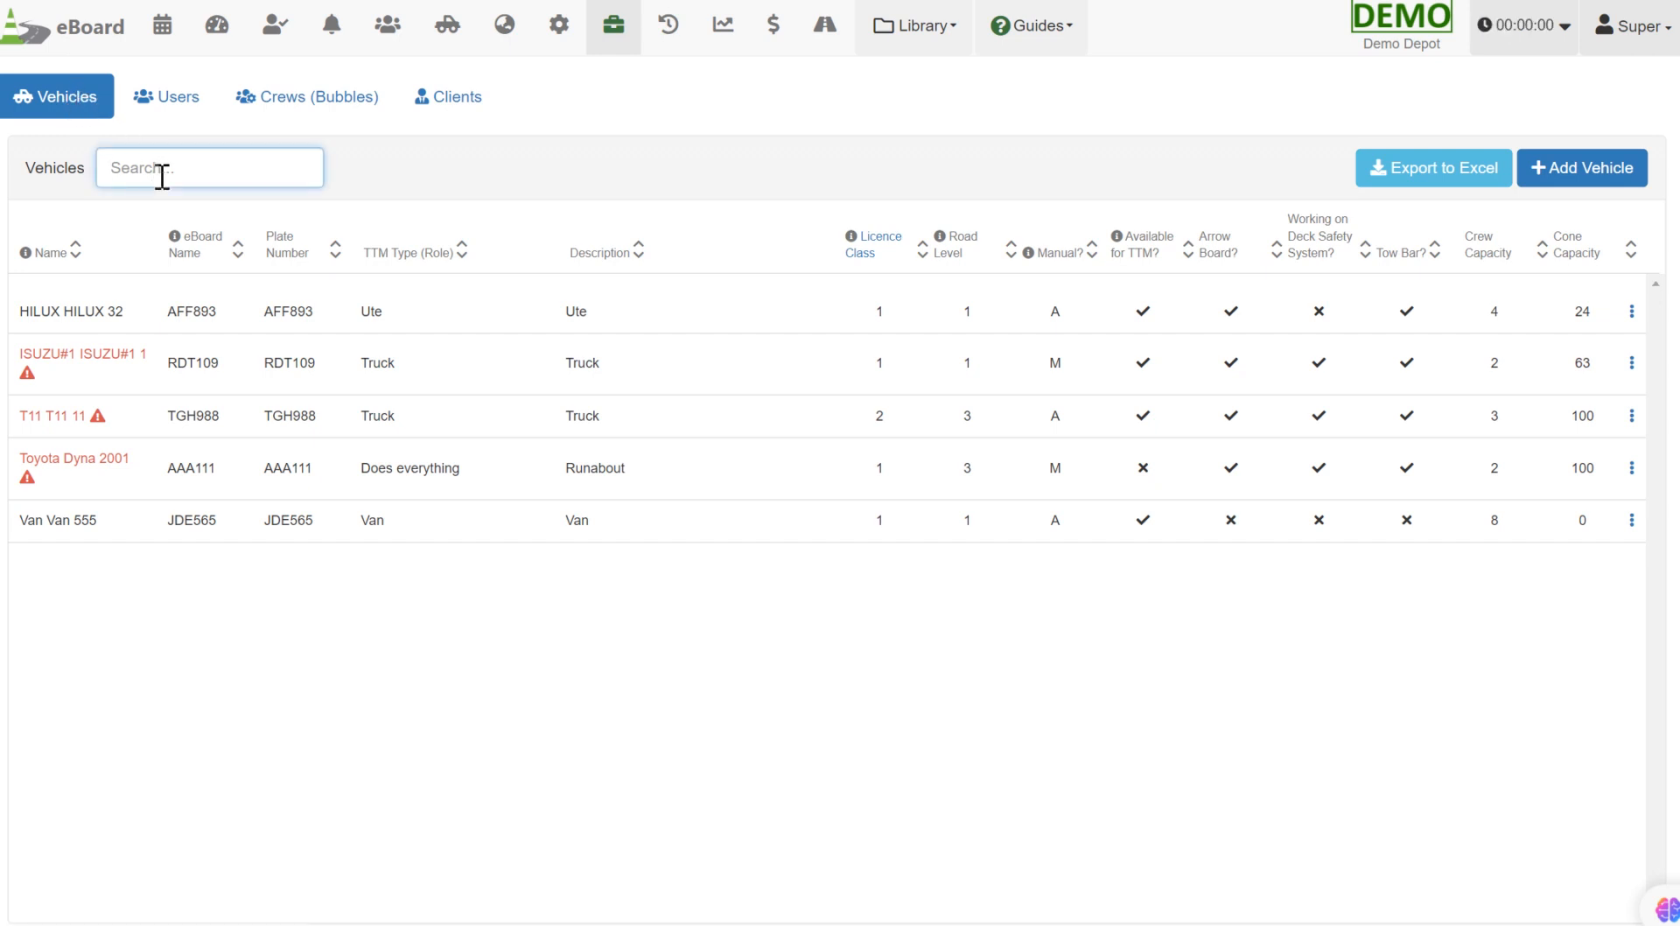
pyautogui.write('h')
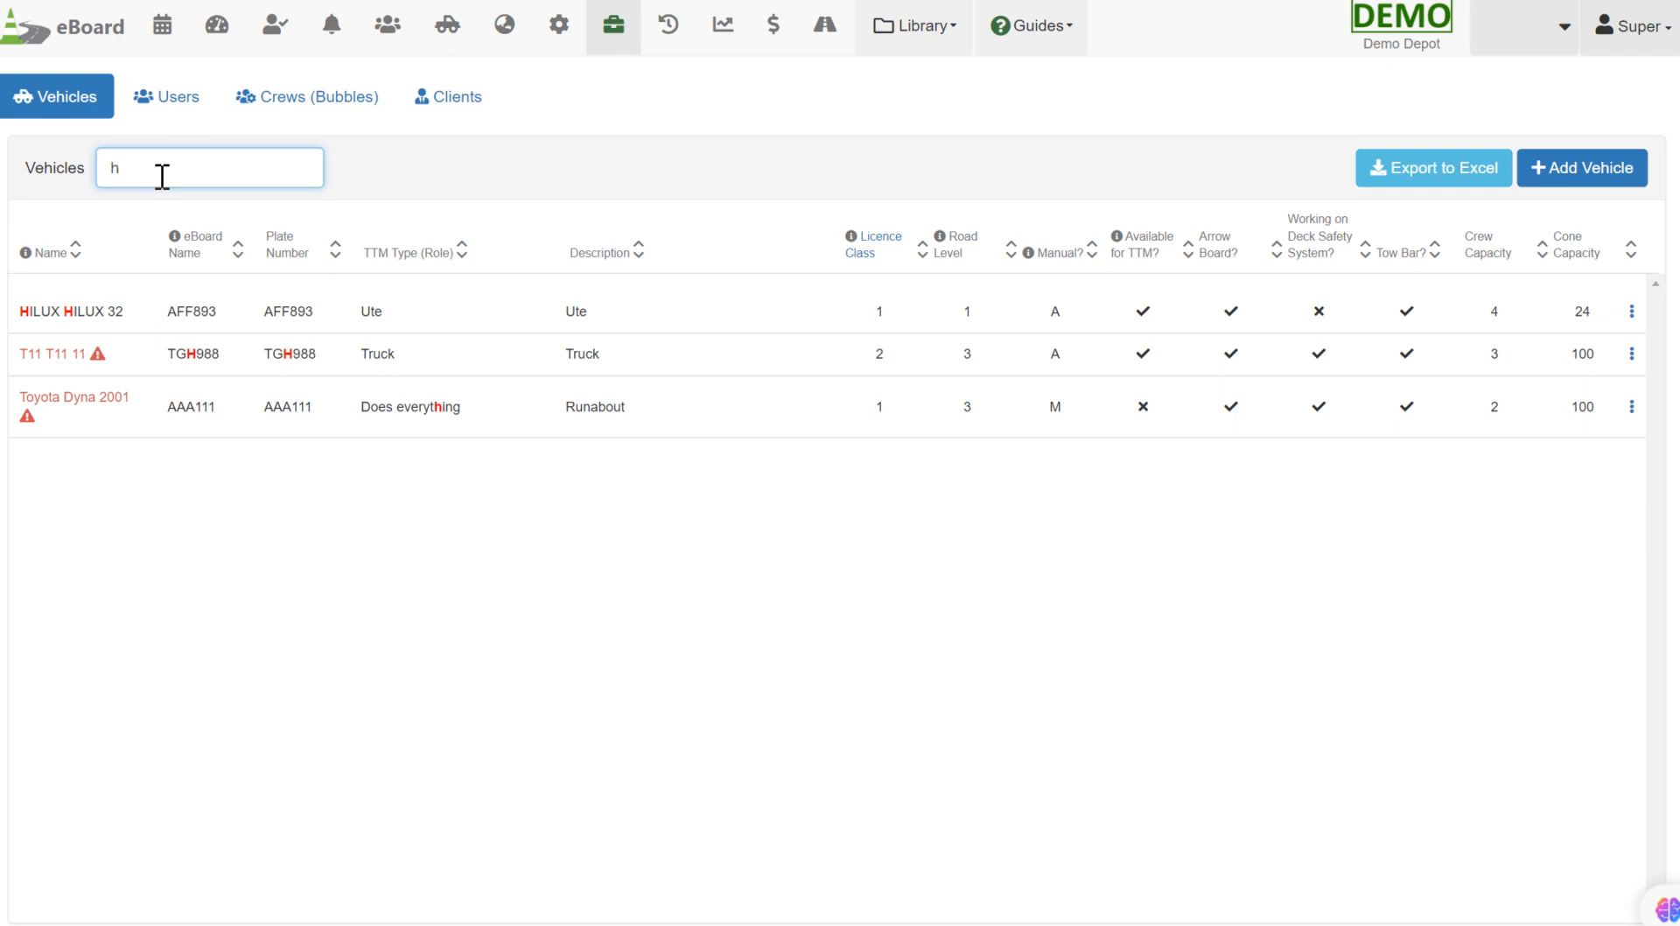
pyautogui.press('BackSpace')
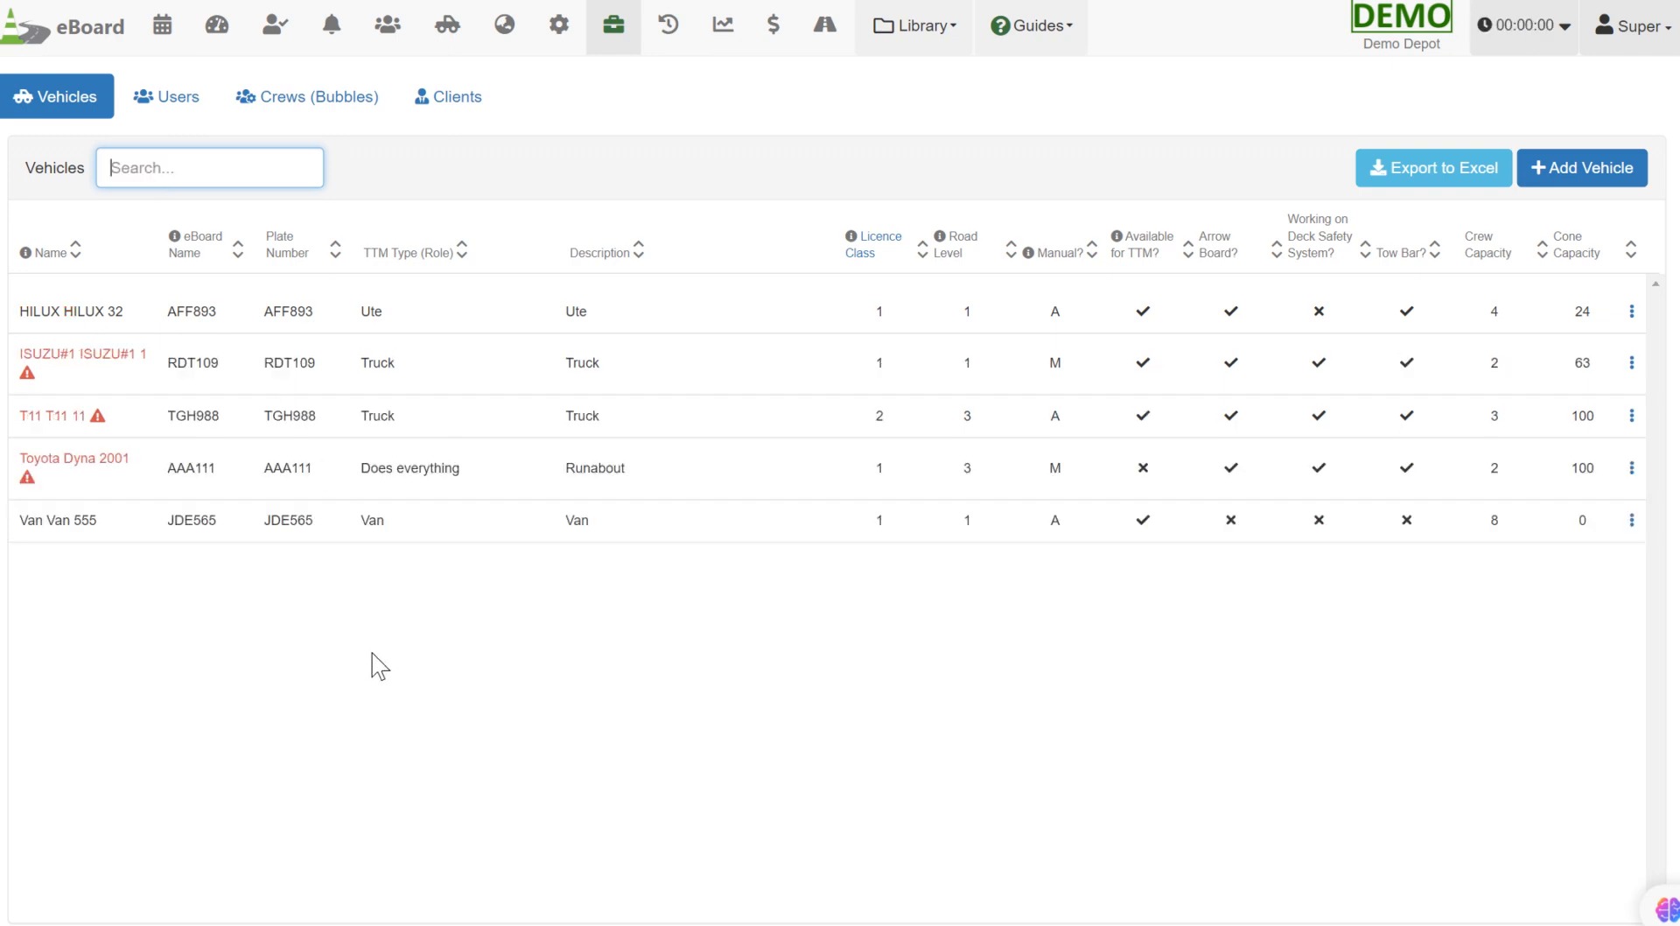
pyautogui.moveTo(27, 481)
pyautogui.click(165, 30)
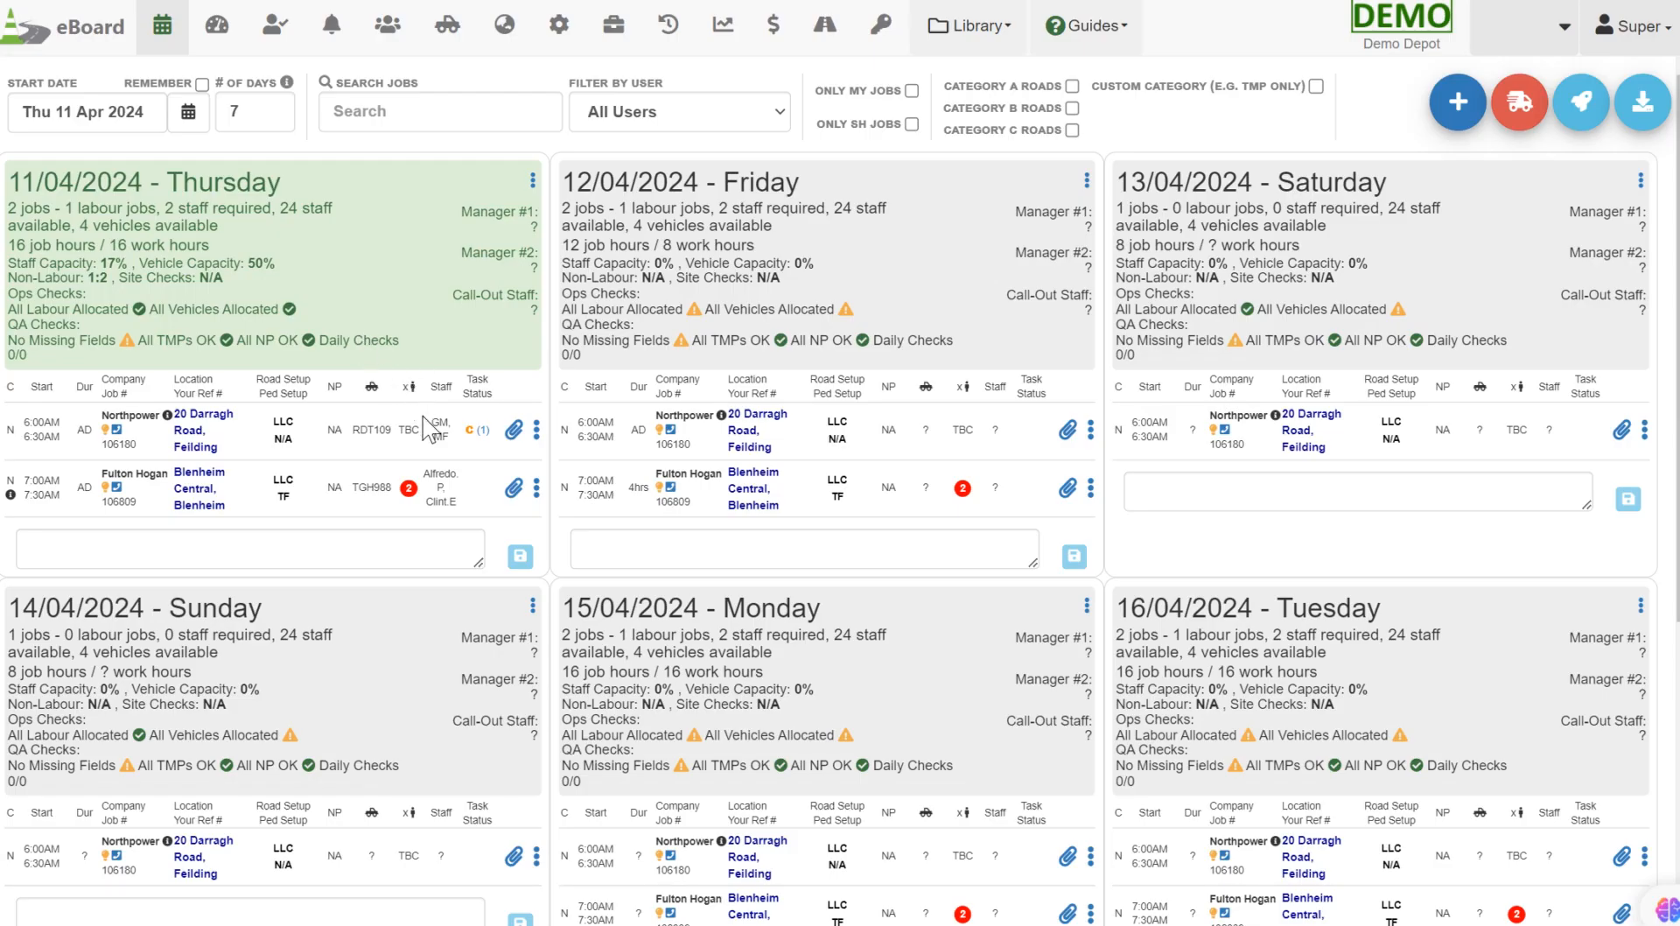
pyautogui.click(372, 429)
pyautogui.click(481, 346)
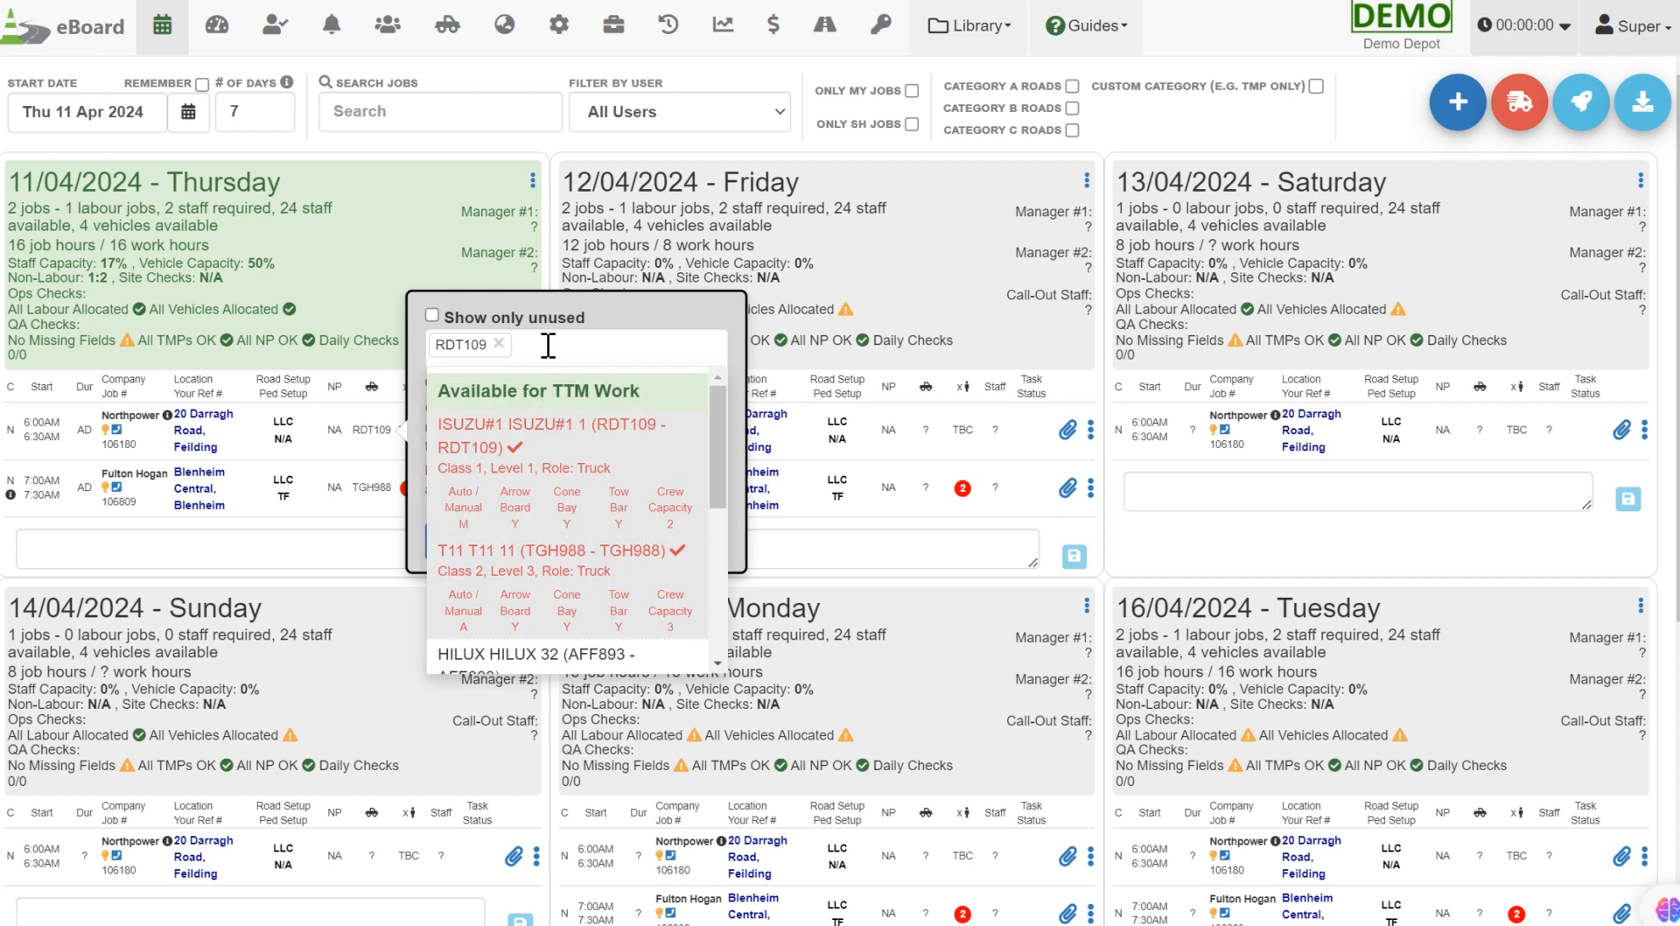
pyautogui.moveTo(716, 459)
pyautogui.mouseDown()
pyautogui.moveTo(719, 498)
pyautogui.moveTo(716, 464)
pyautogui.mouseUp()
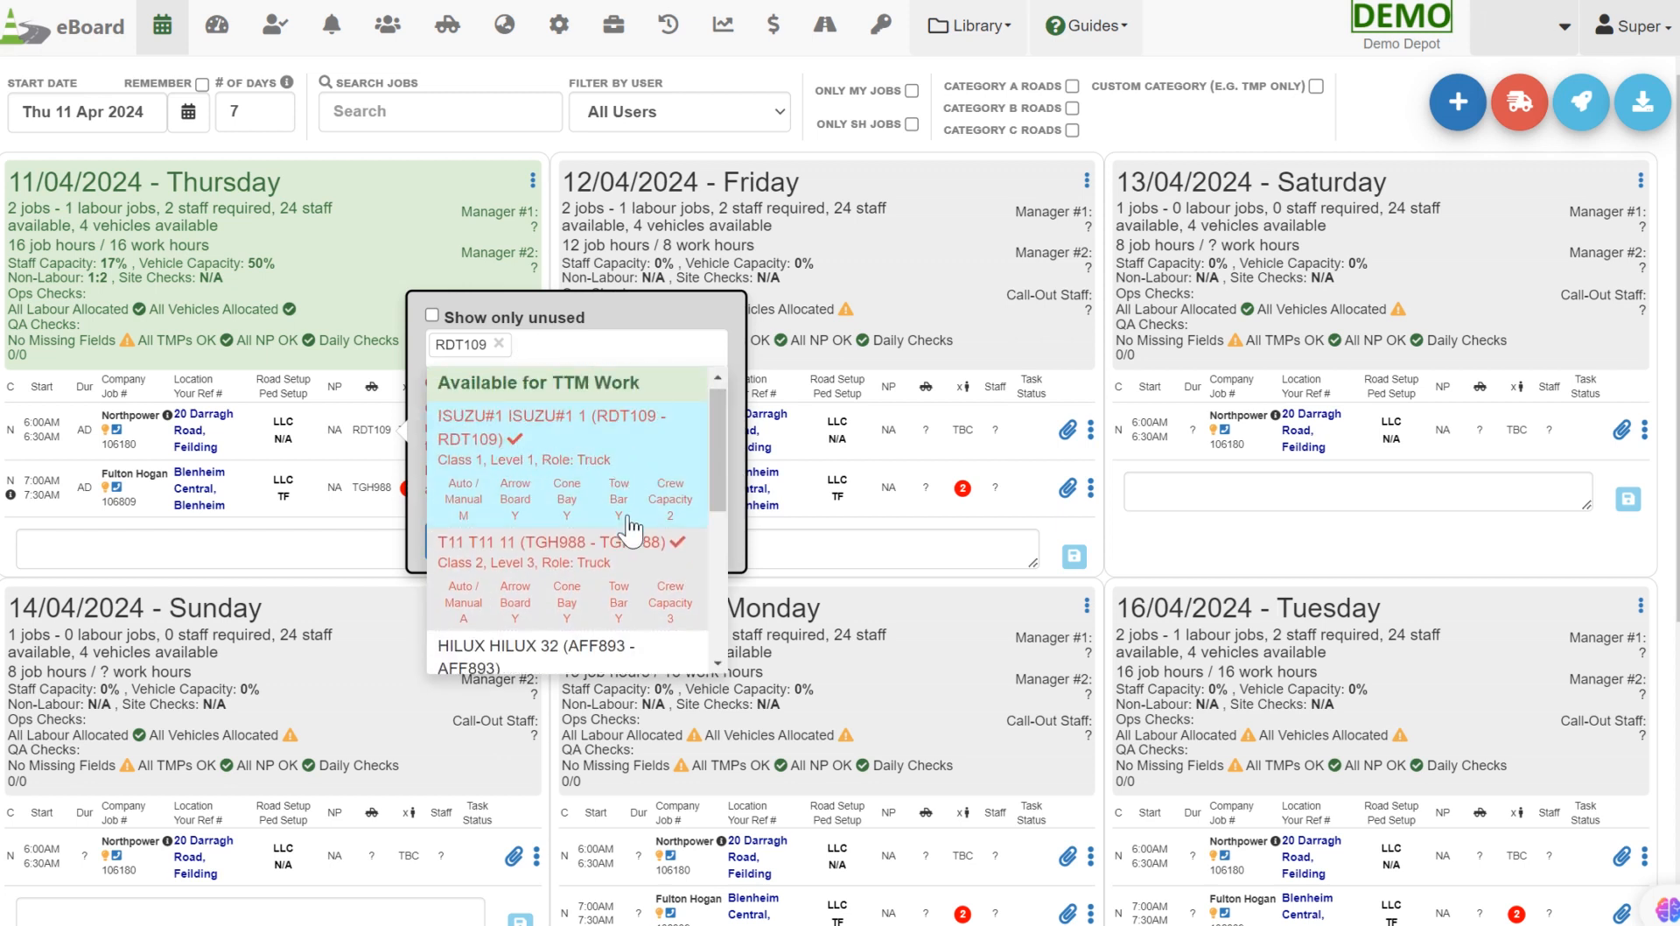
pyautogui.moveTo(716, 439); pyautogui.dragTo(704, 505)
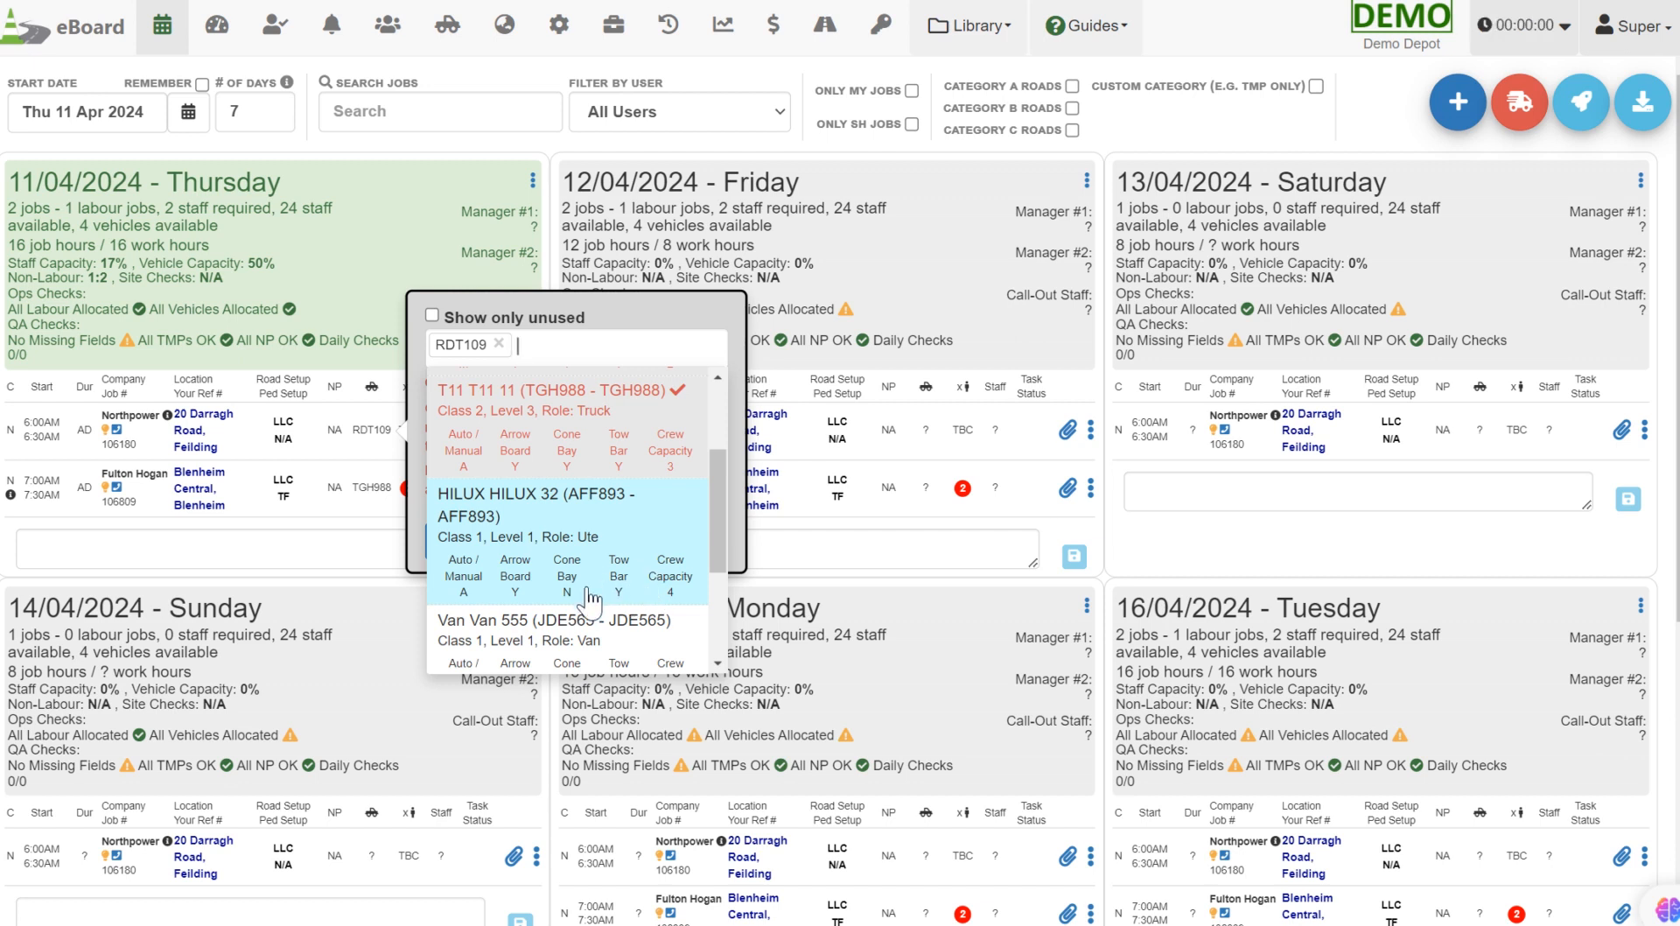
pyautogui.moveTo(716, 523); pyautogui.dragTo(710, 554)
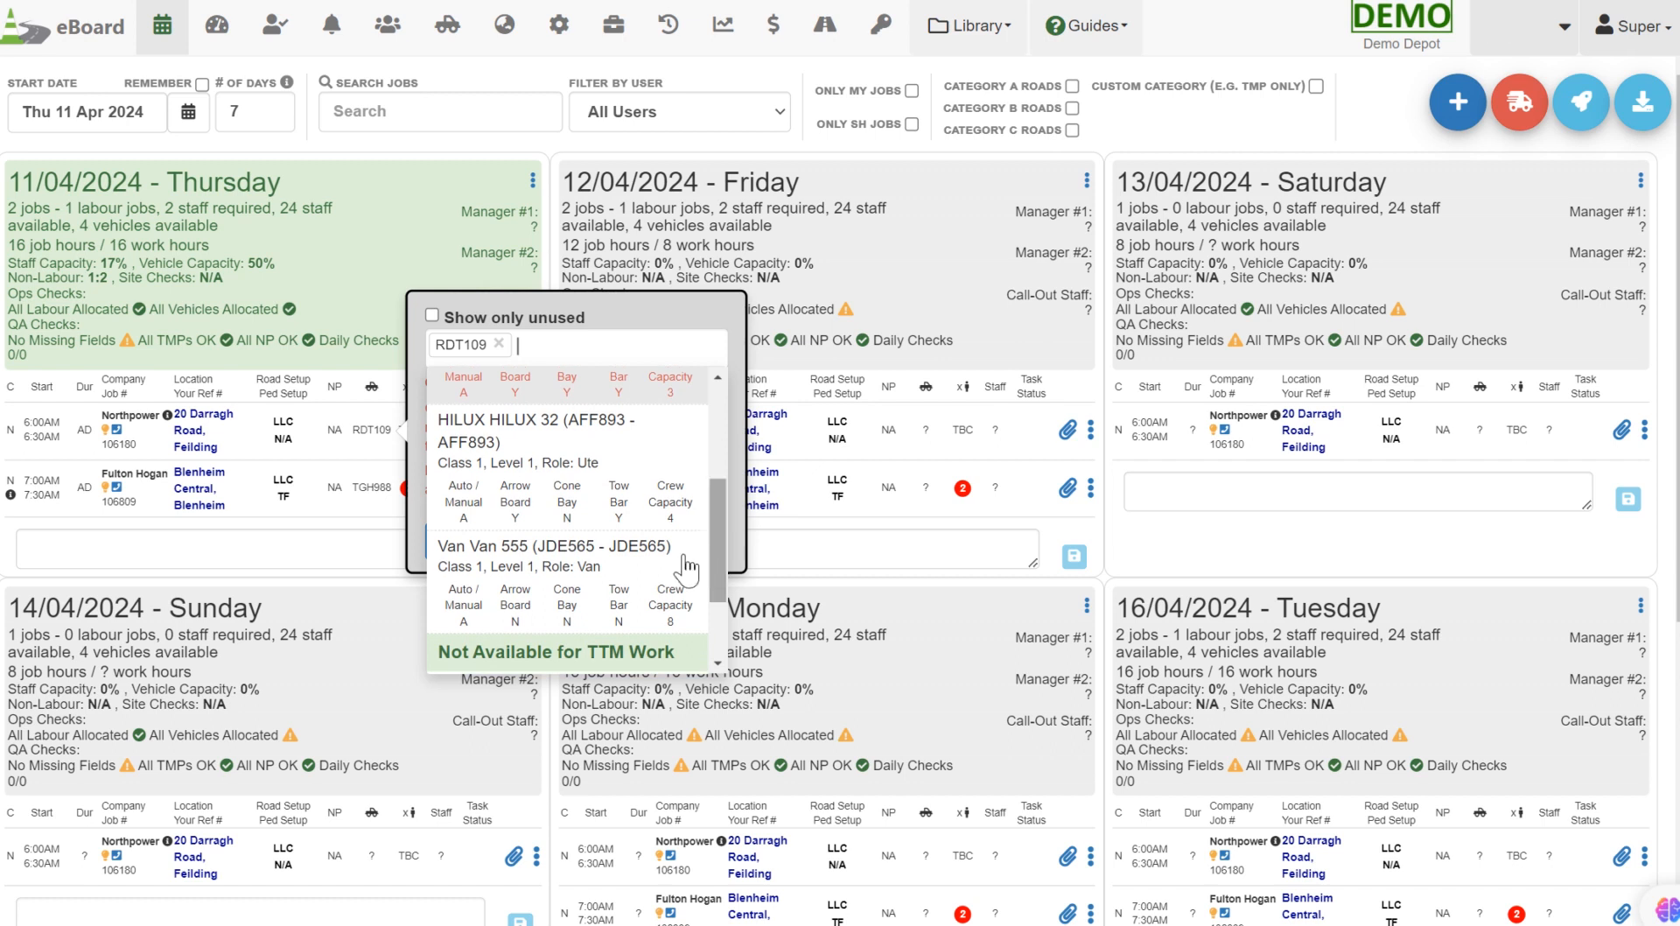
pyautogui.click(544, 563)
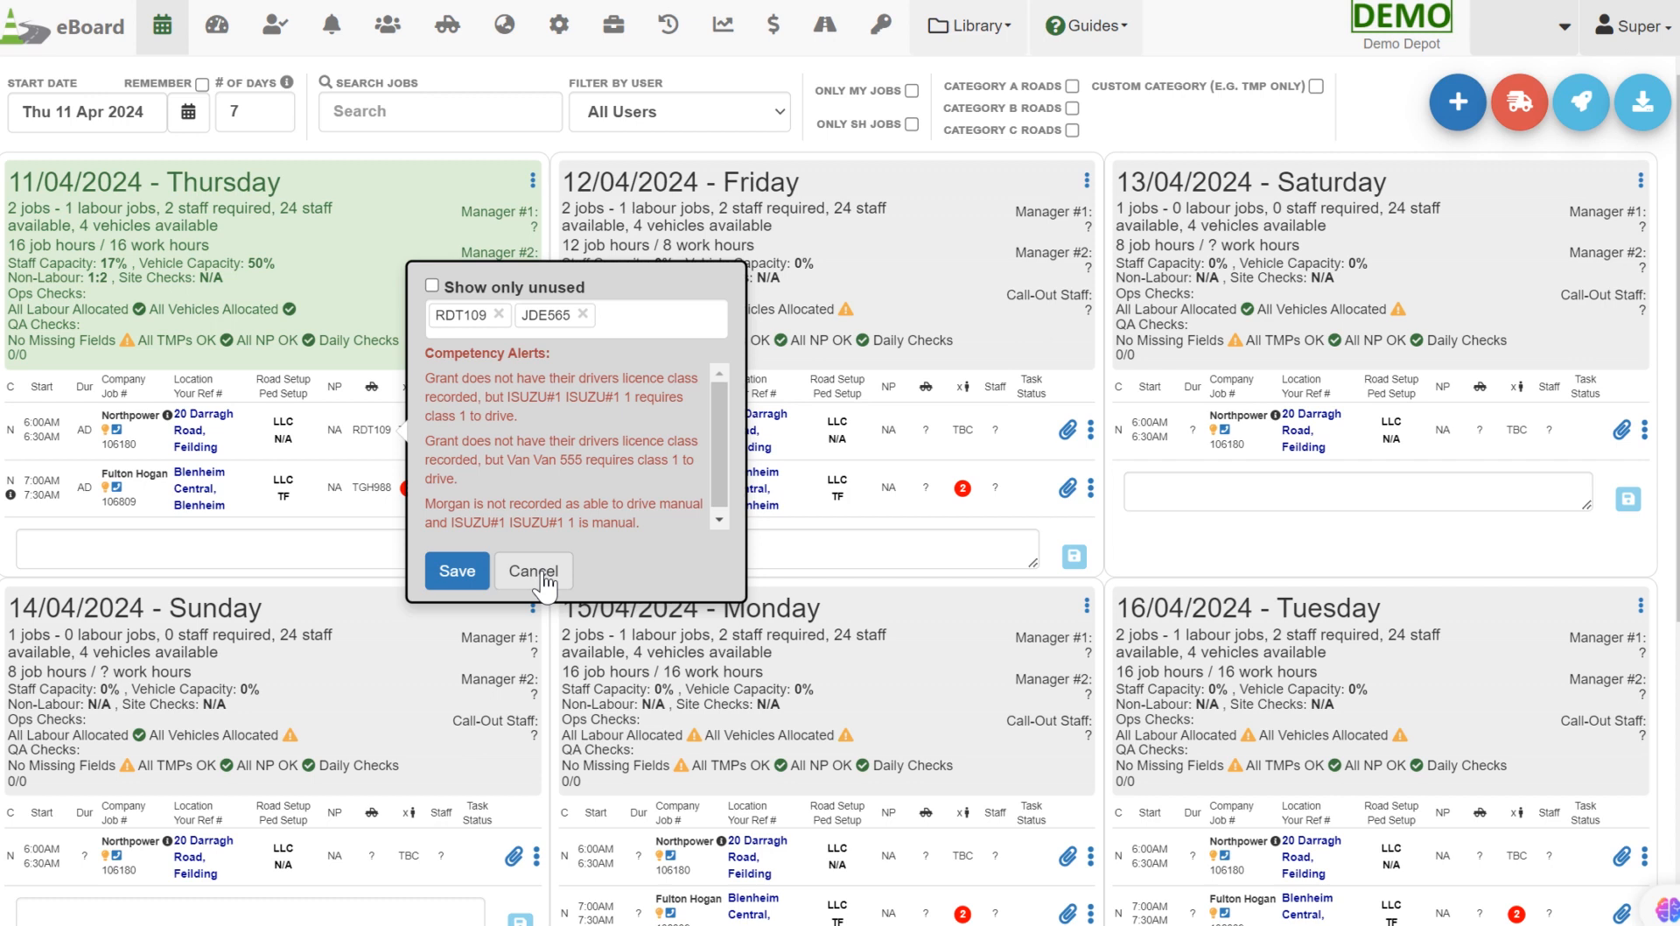
pyautogui.click(541, 575)
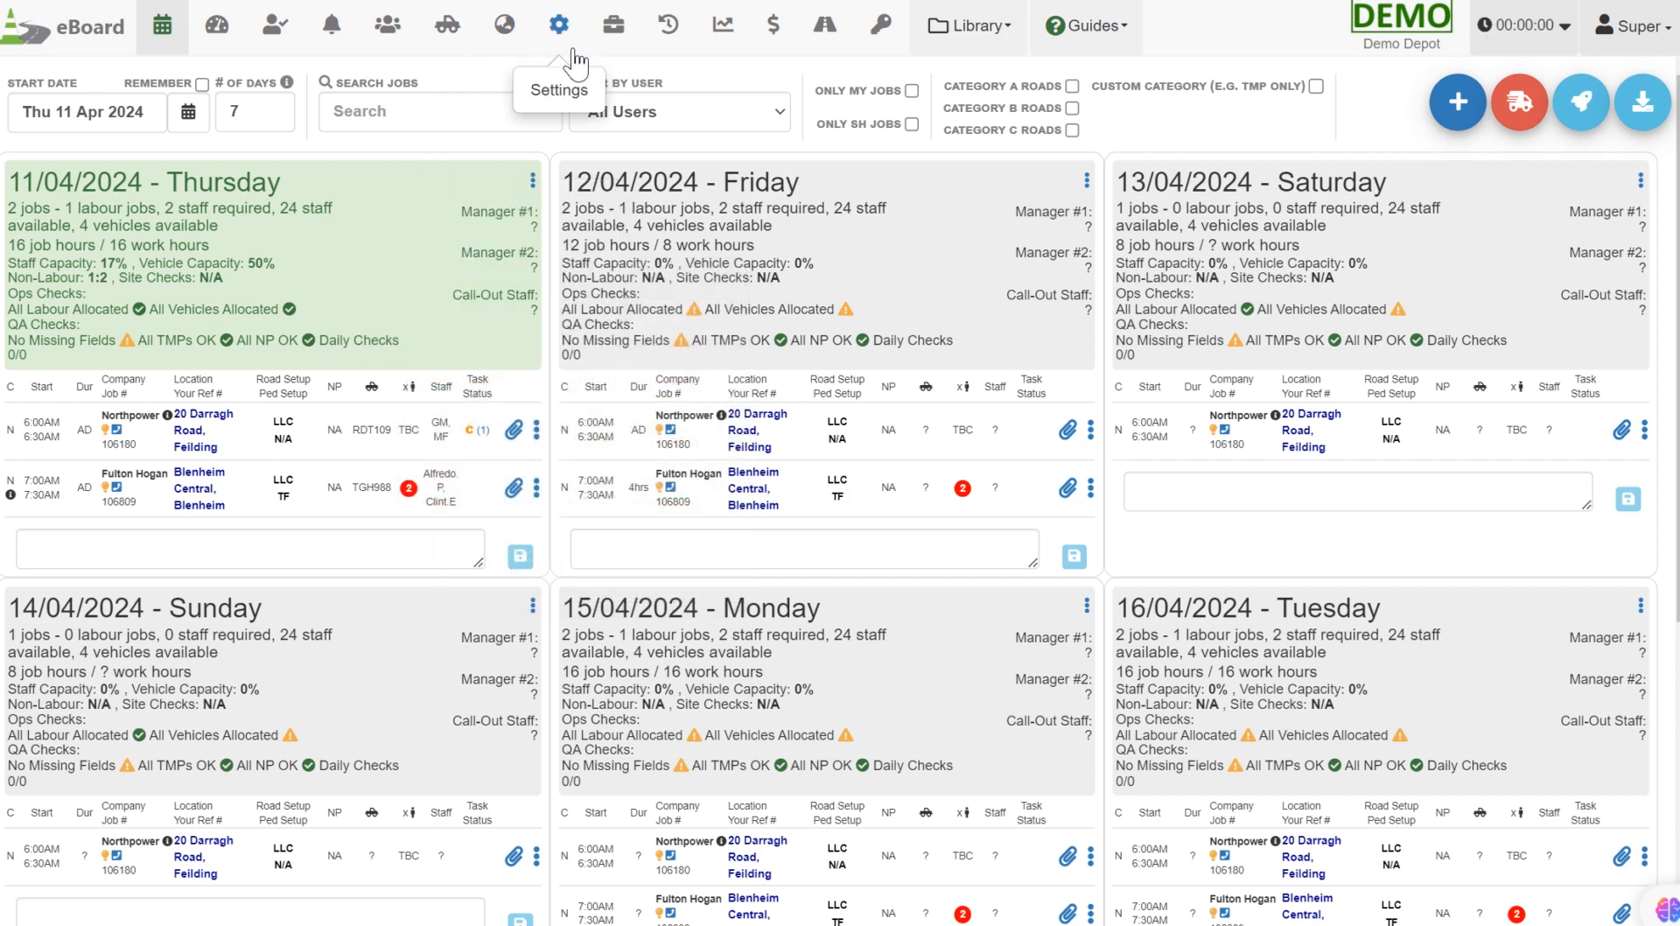
# - Review the available actions and the full details of the HILUX in the vehicle list, and close them without saving
pyautogui.click(615, 35)
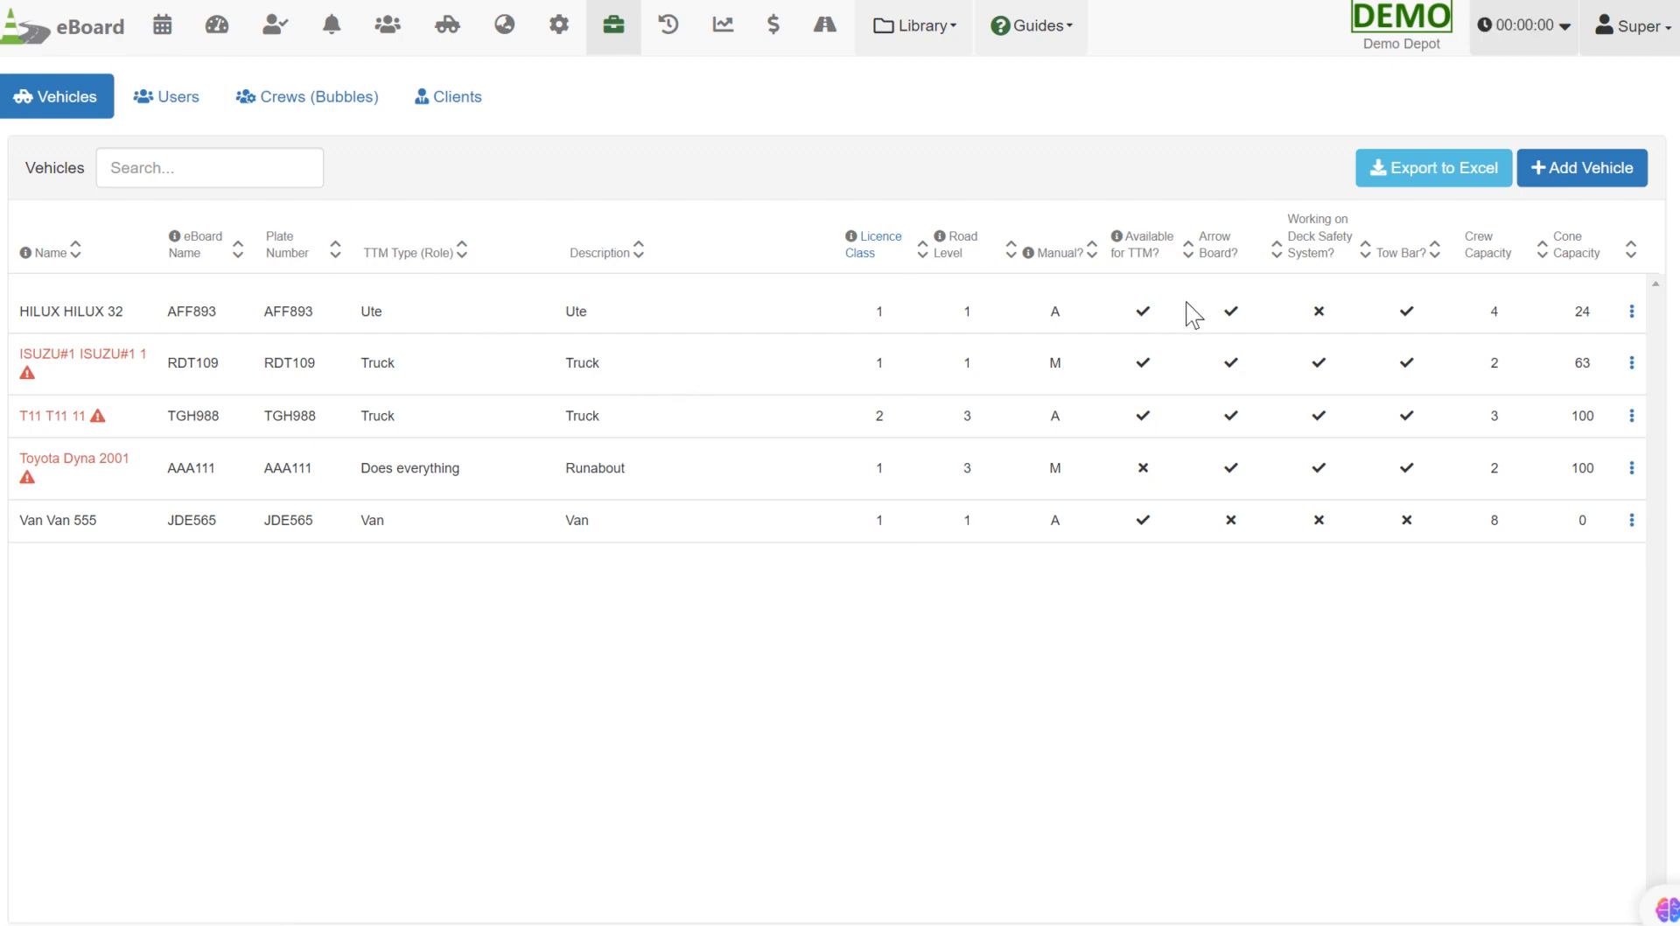
pyautogui.click(1631, 312)
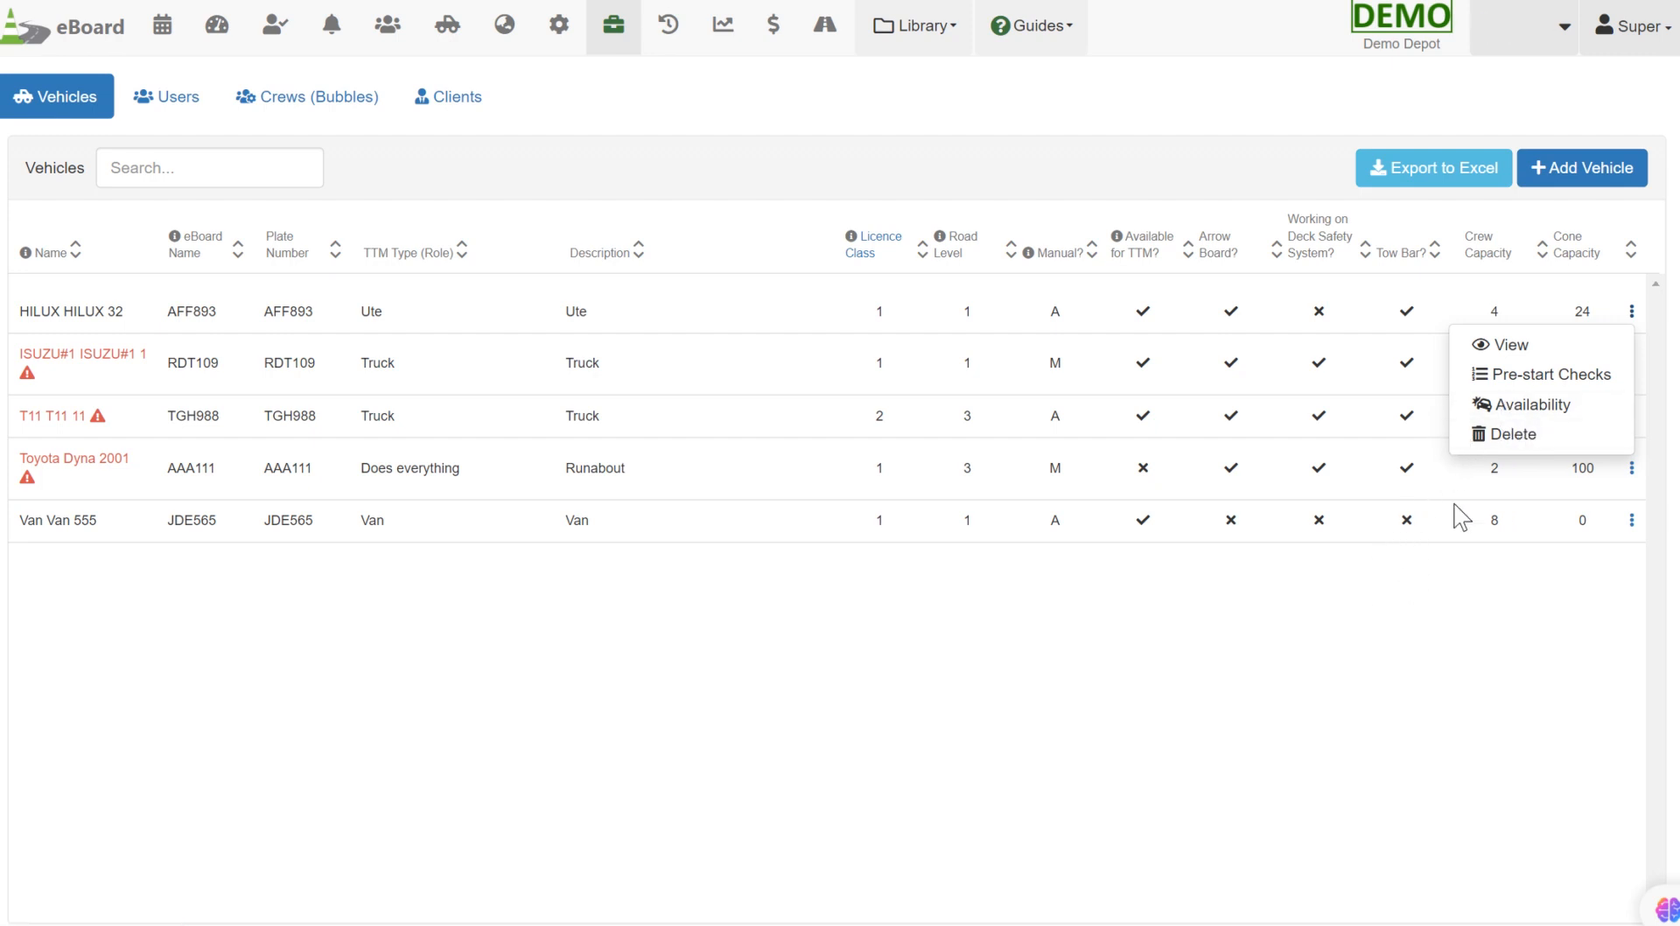
pyautogui.click(1439, 564)
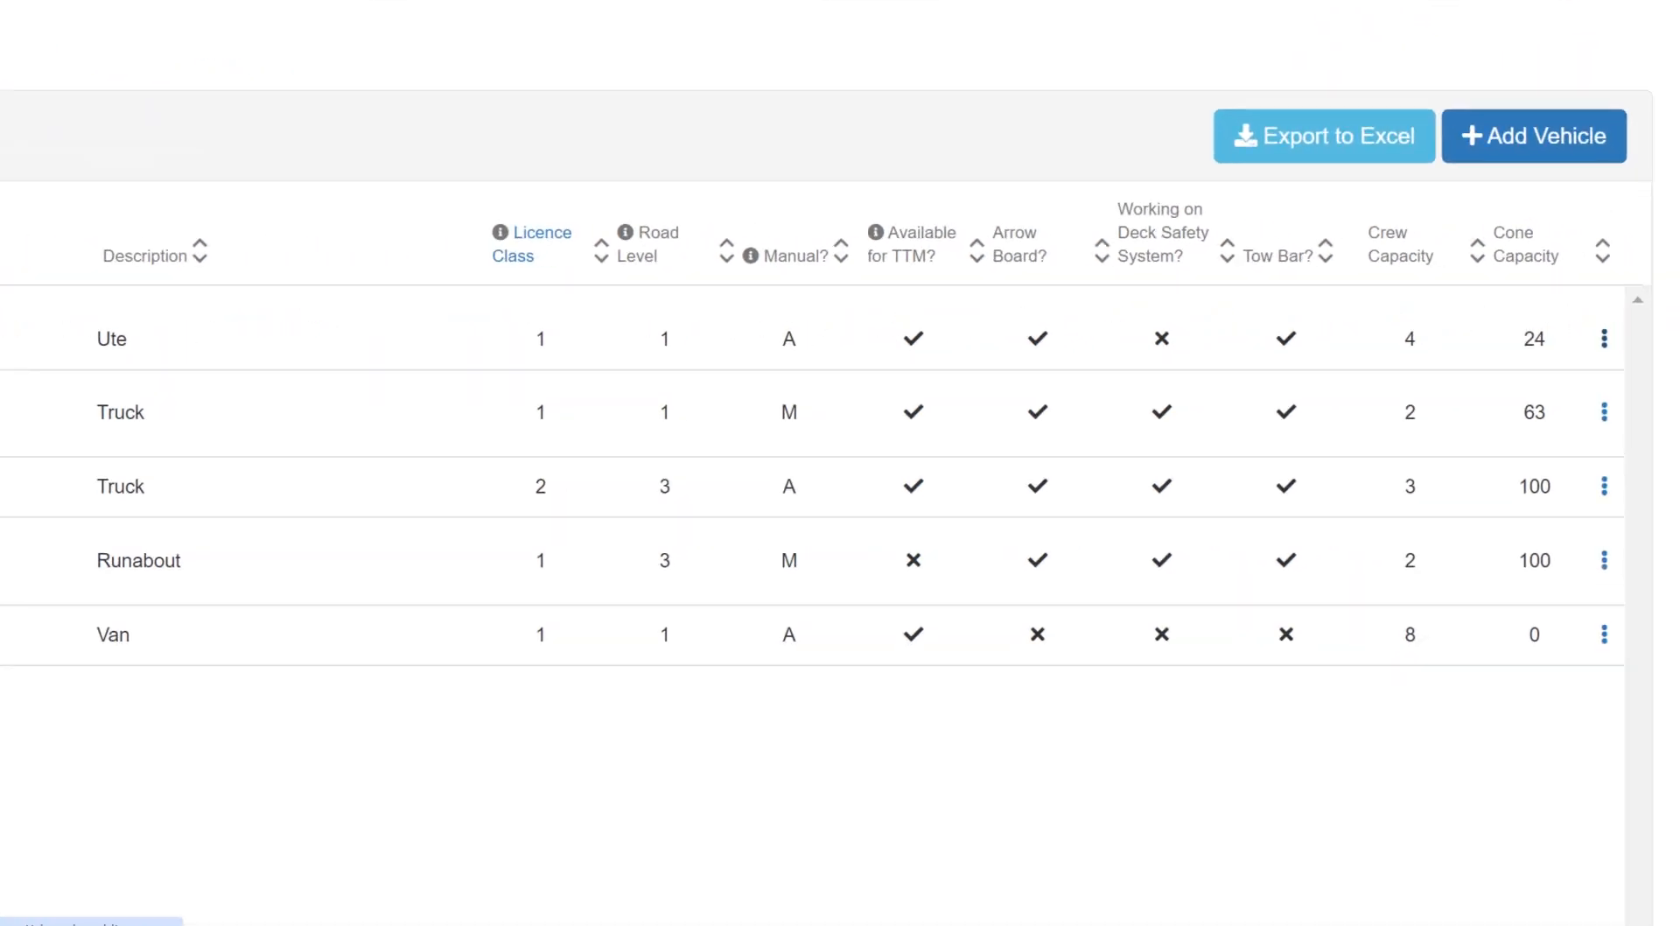
pyautogui.click(1605, 346)
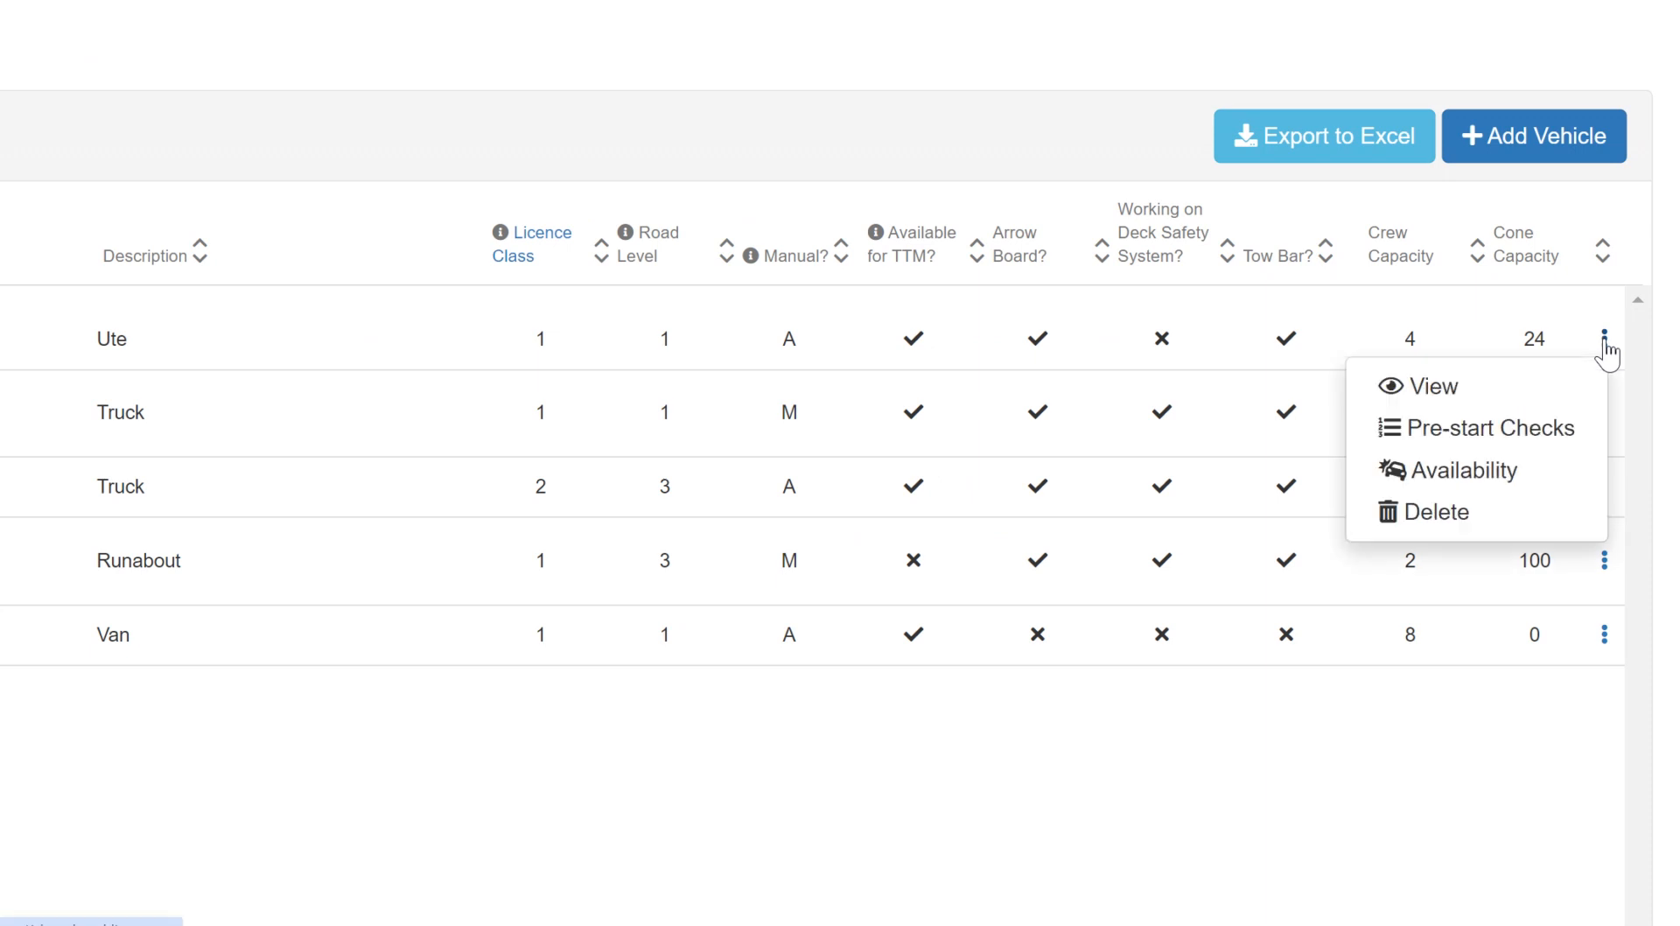
pyautogui.click(1496, 388)
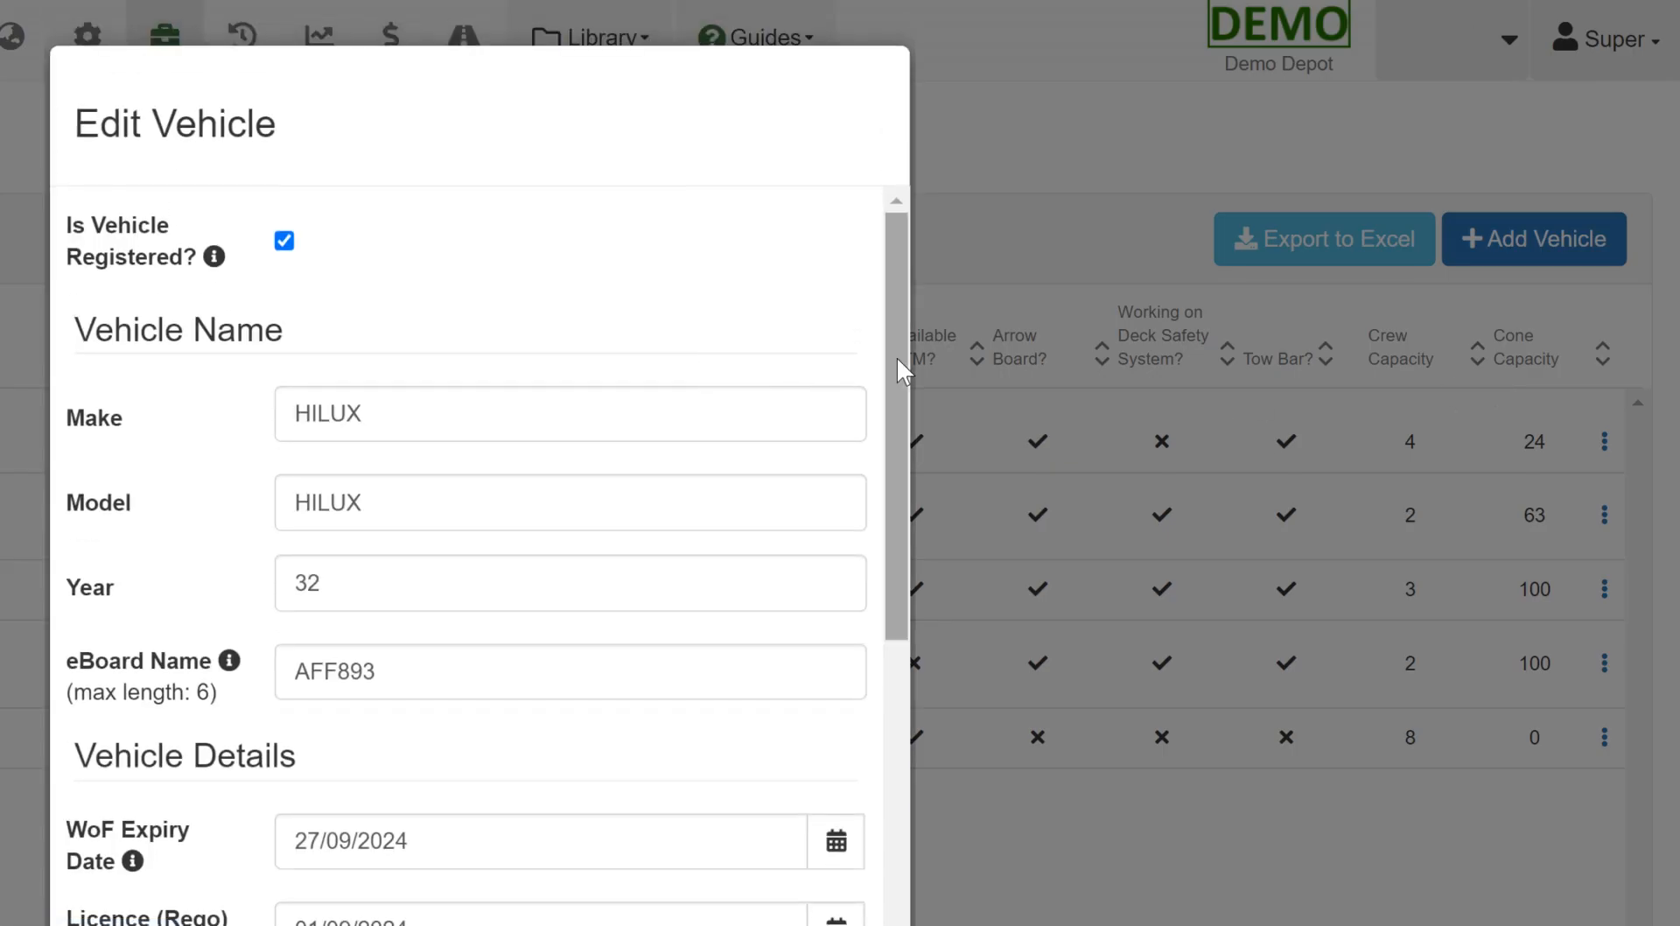
pyautogui.scroll(-5, 858, 484)
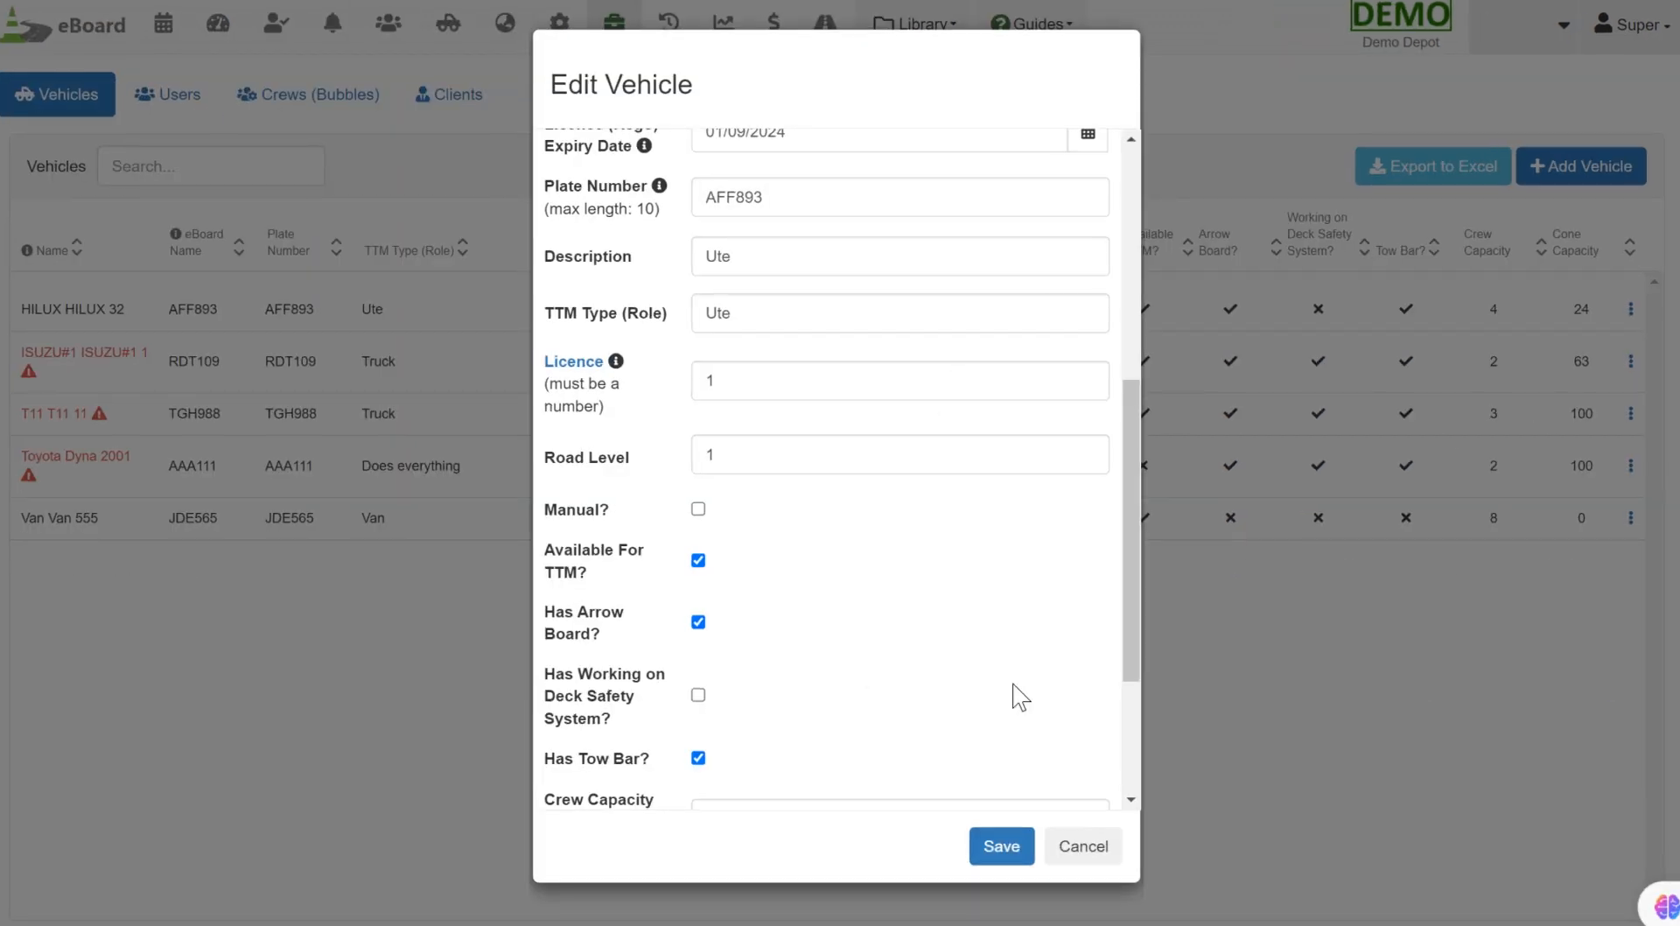
pyautogui.click(1085, 847)
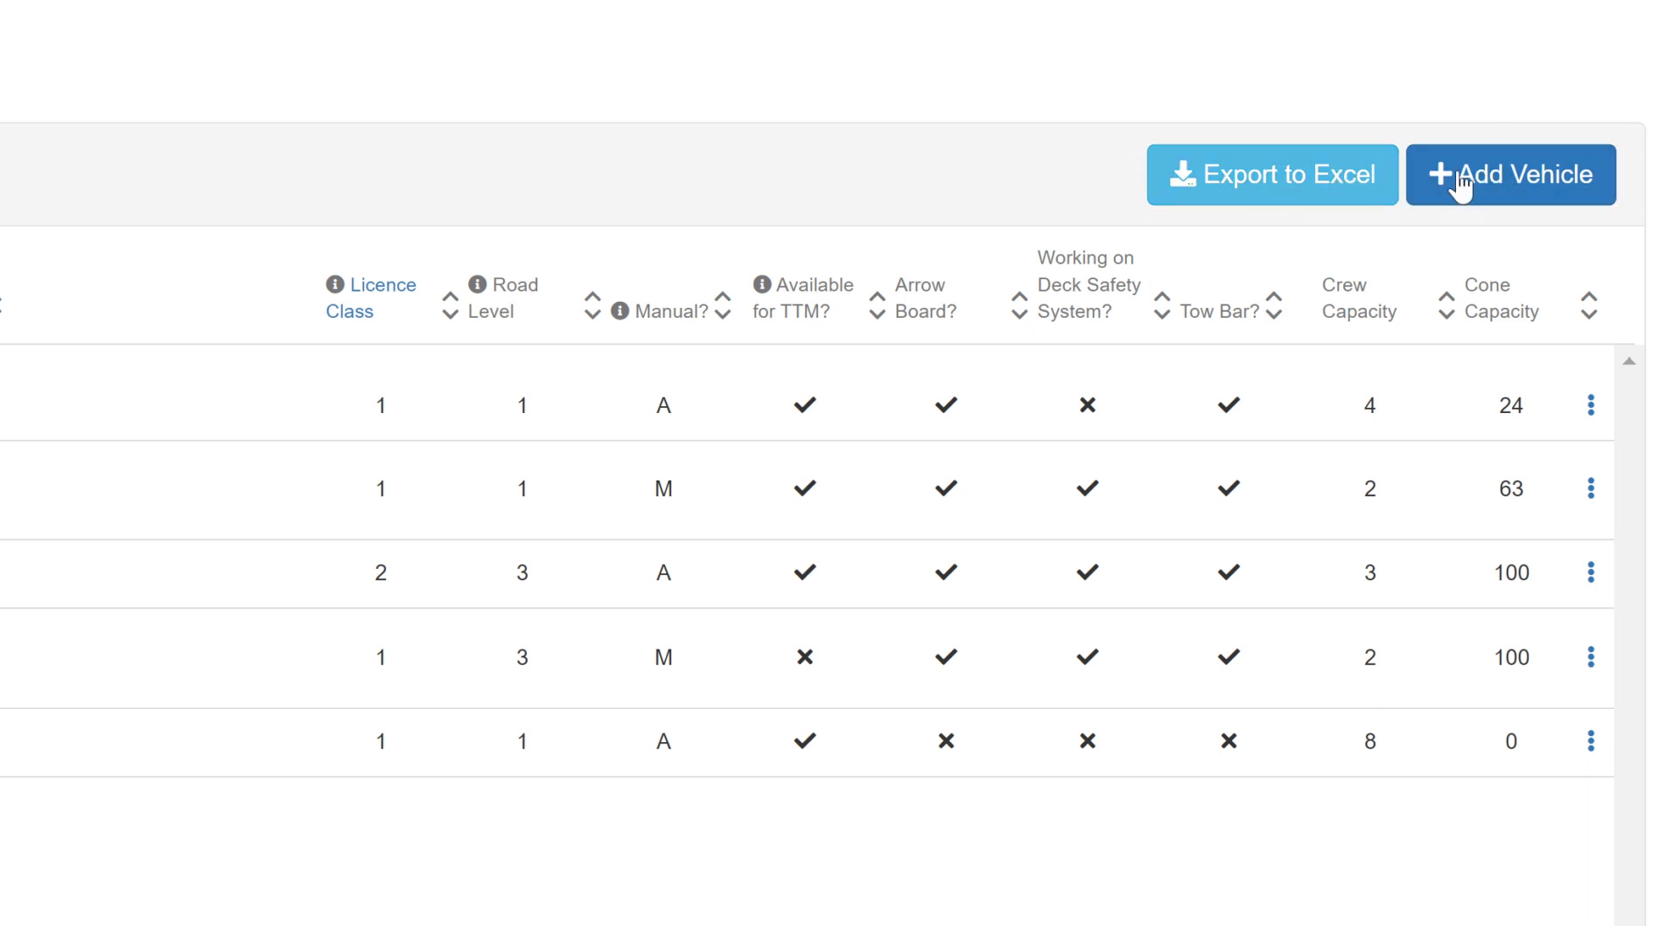
# - Open a new vehicle form and examine its name and vehicle detail fields
pyautogui.click(1499, 186)
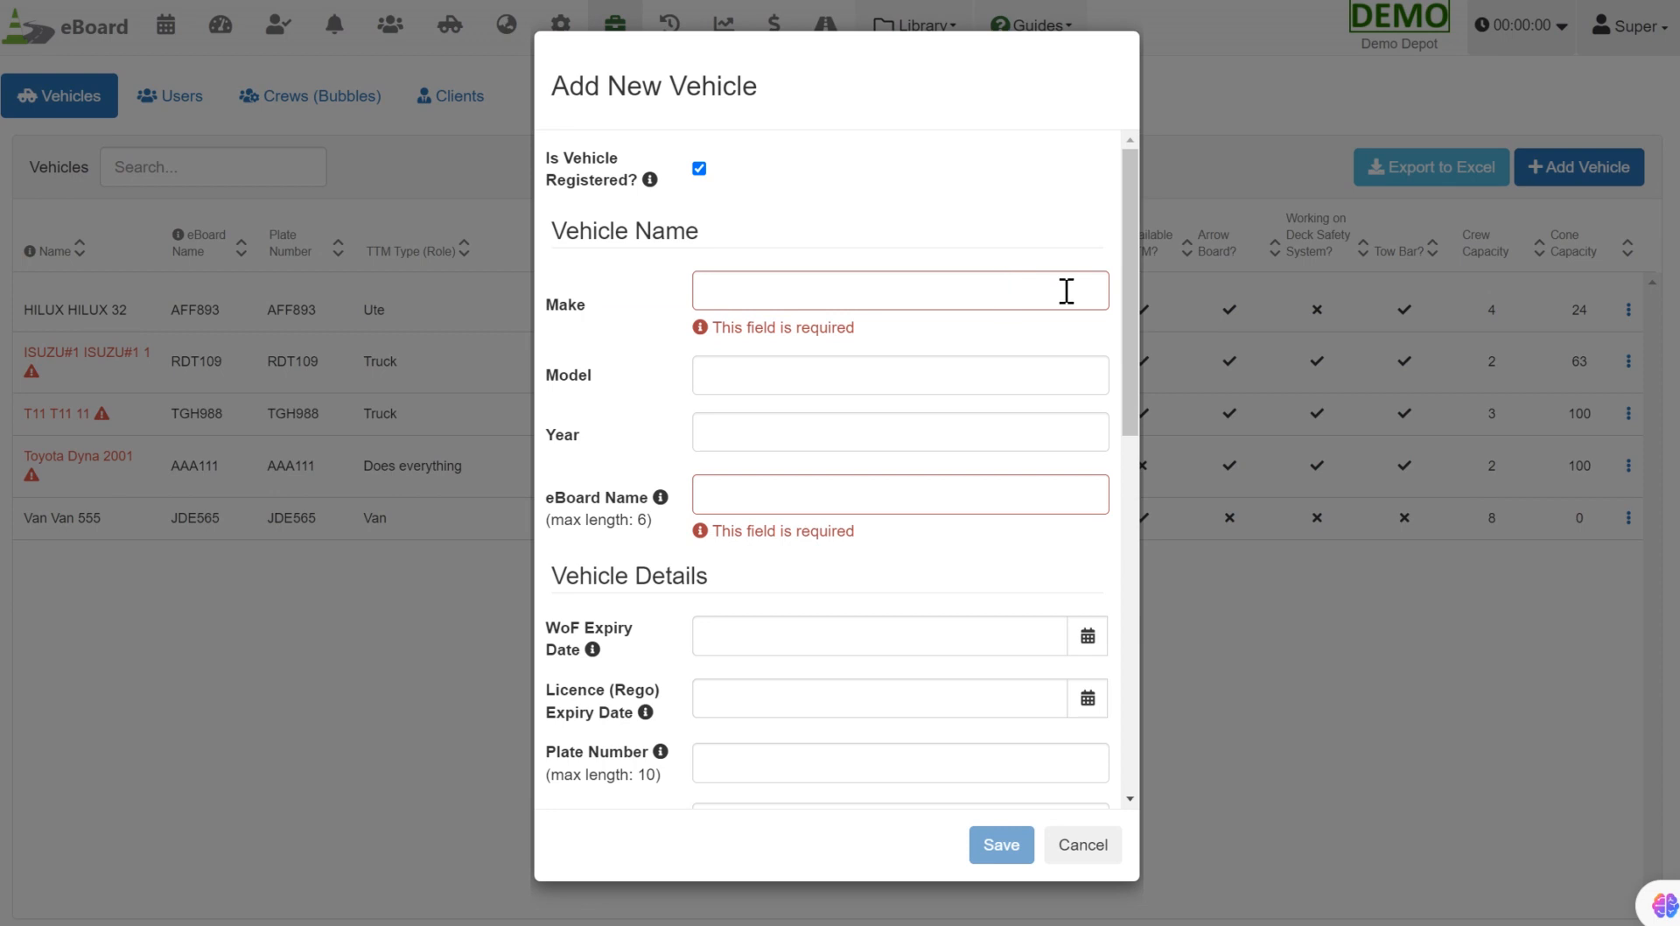
pyautogui.moveTo(1132, 281); pyautogui.dragTo(1124, 374)
pyautogui.click(777, 280)
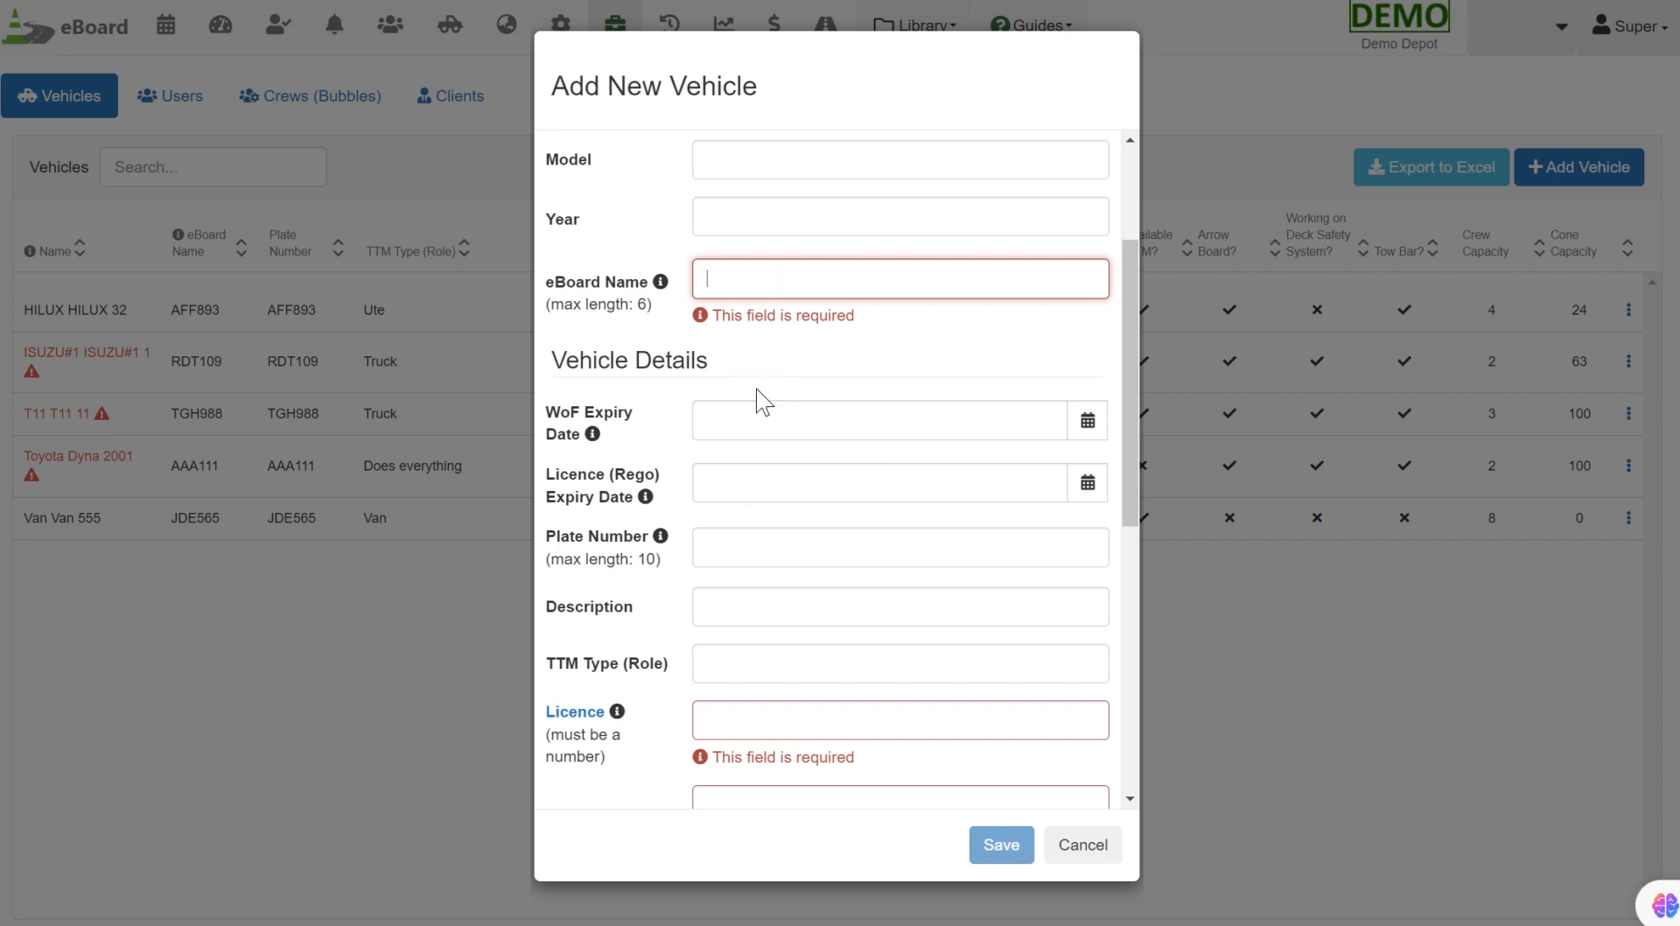
pyautogui.scroll(-3, 750, 542)
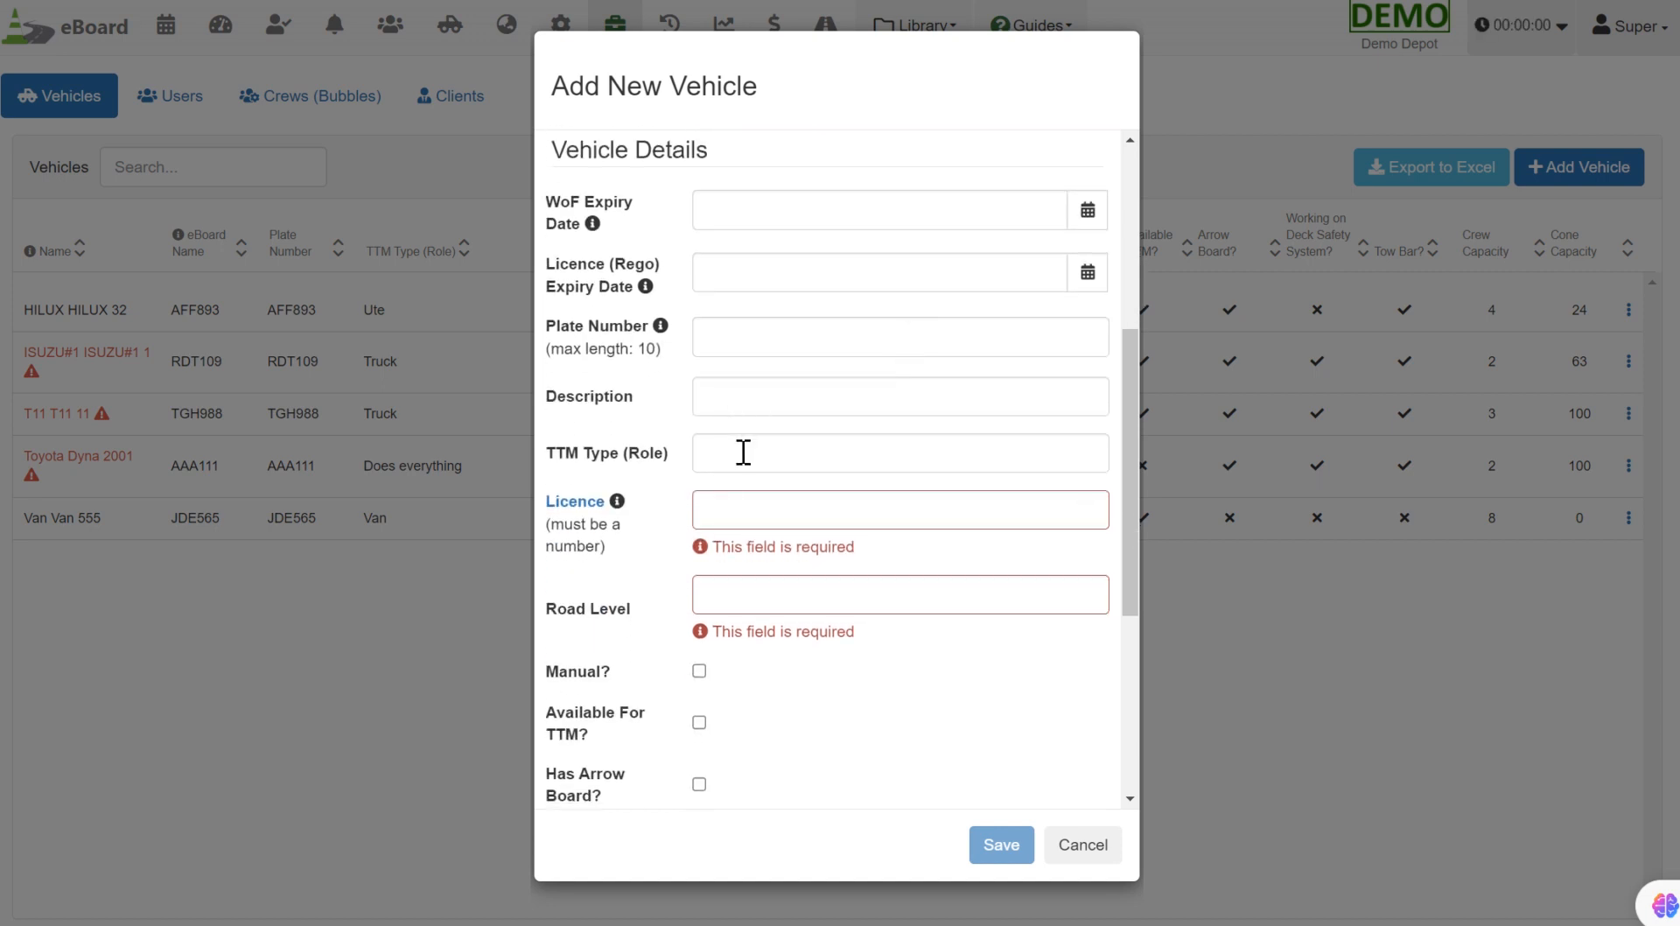
pyautogui.scroll(-1, 1014, 473)
pyautogui.scroll(-2, 919, 554)
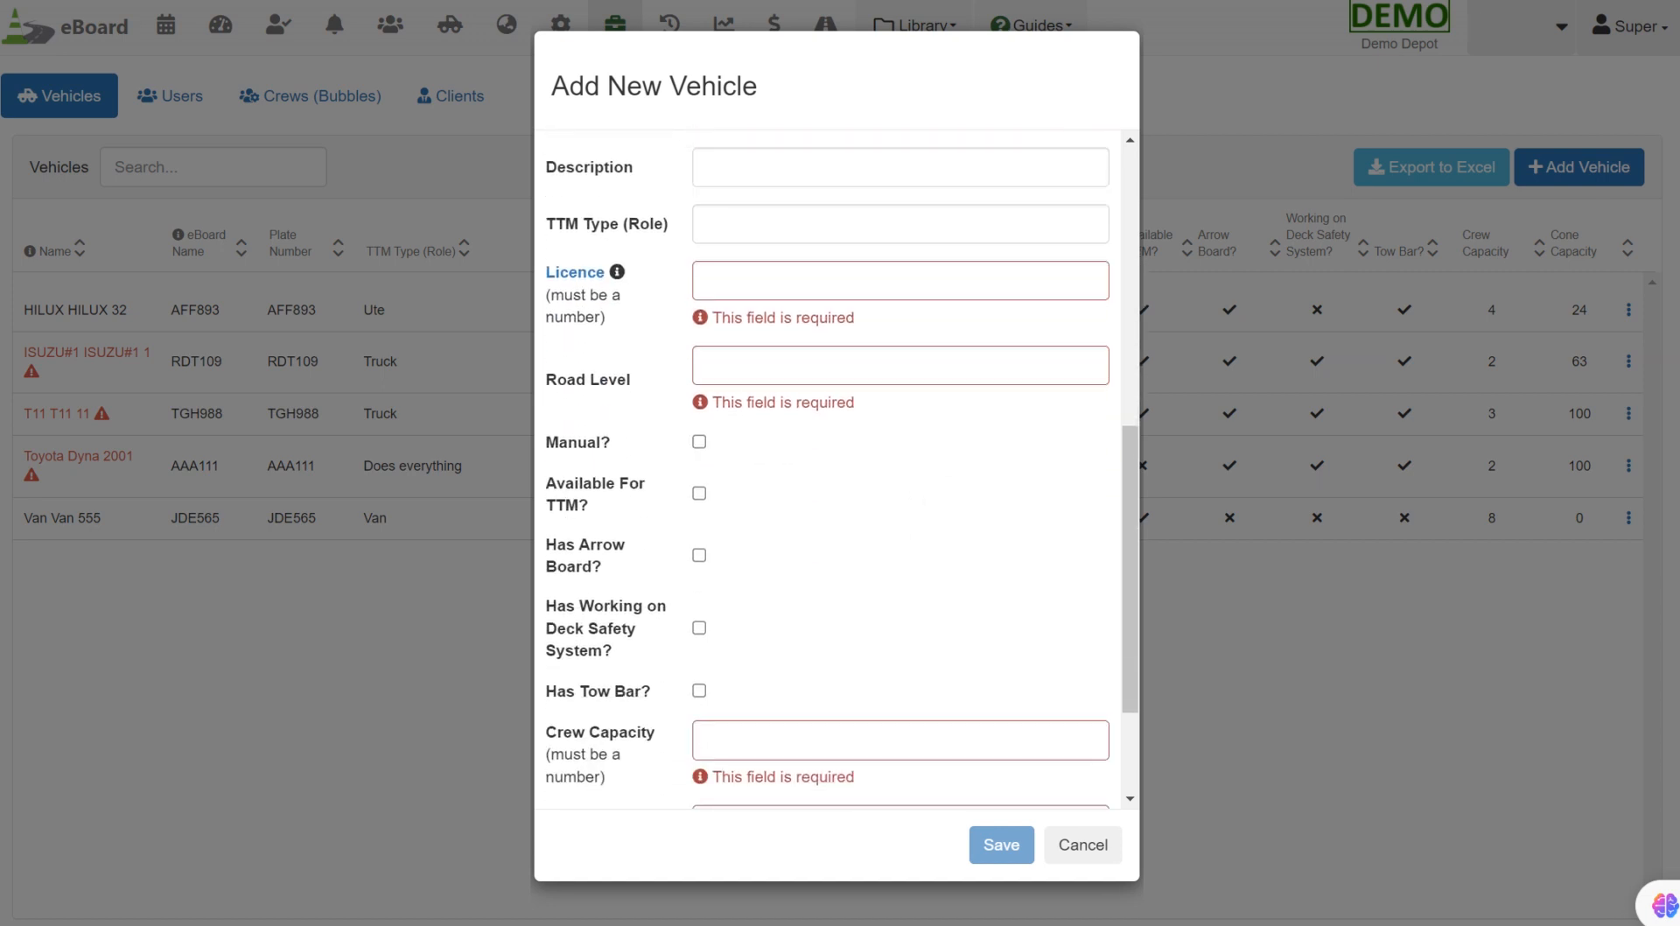
# - Try Road Level 2 for the new vehicle, review the remaining fields and discard the form
pyautogui.click(754, 363)
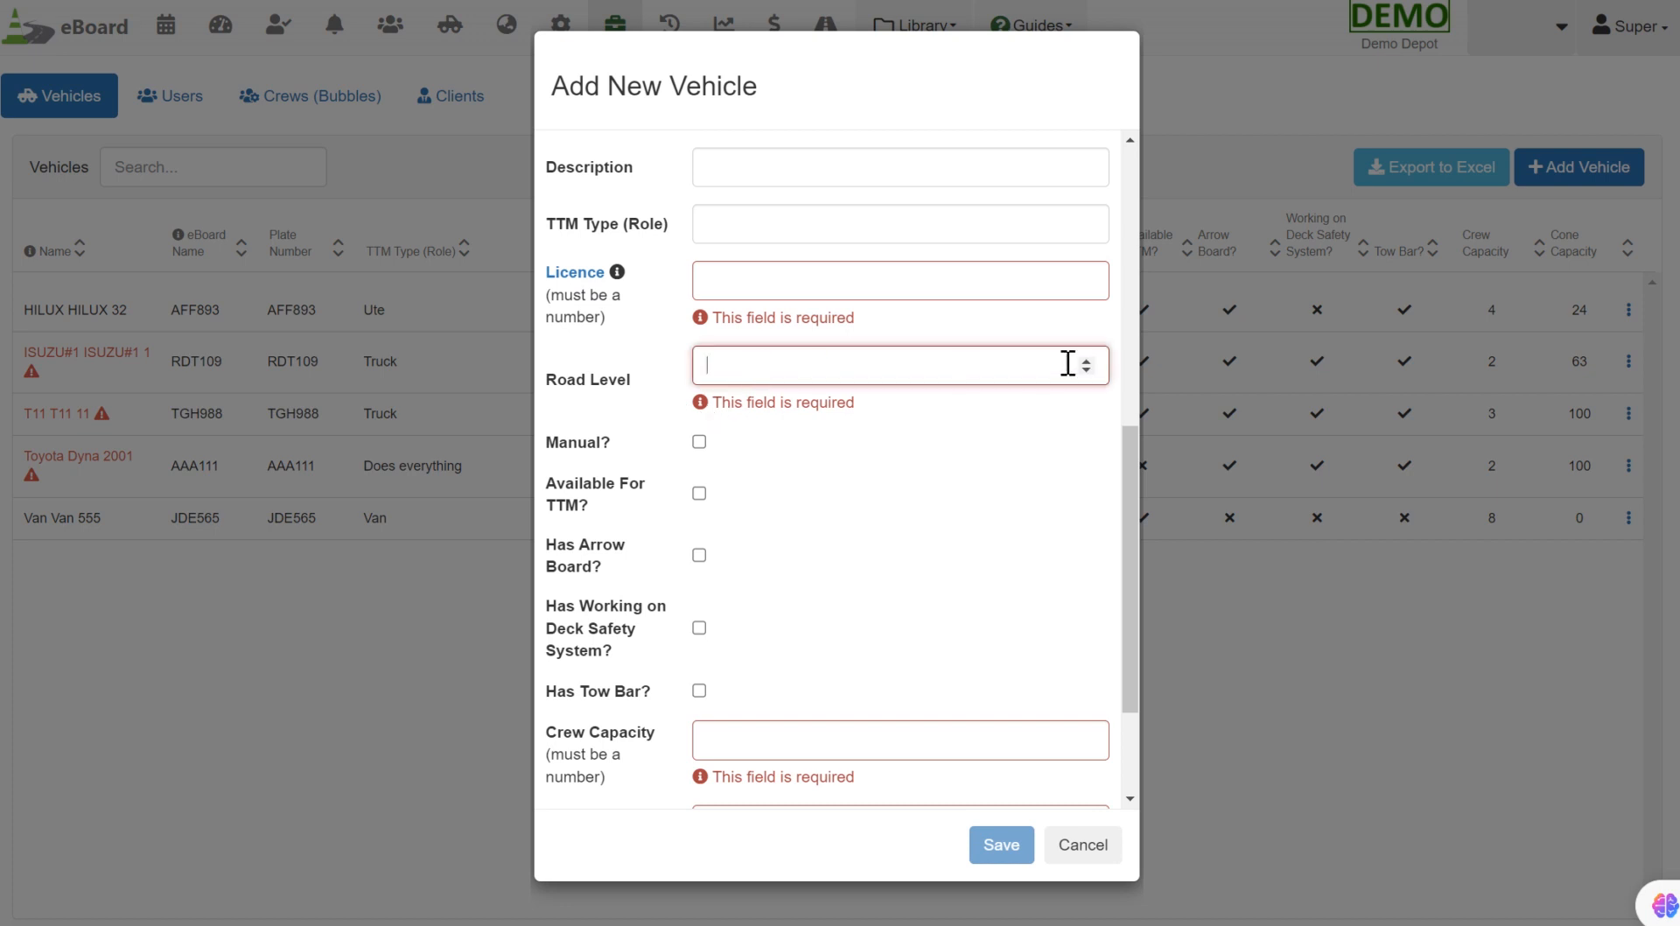
pyautogui.click(1089, 360)
pyautogui.click(1089, 360)
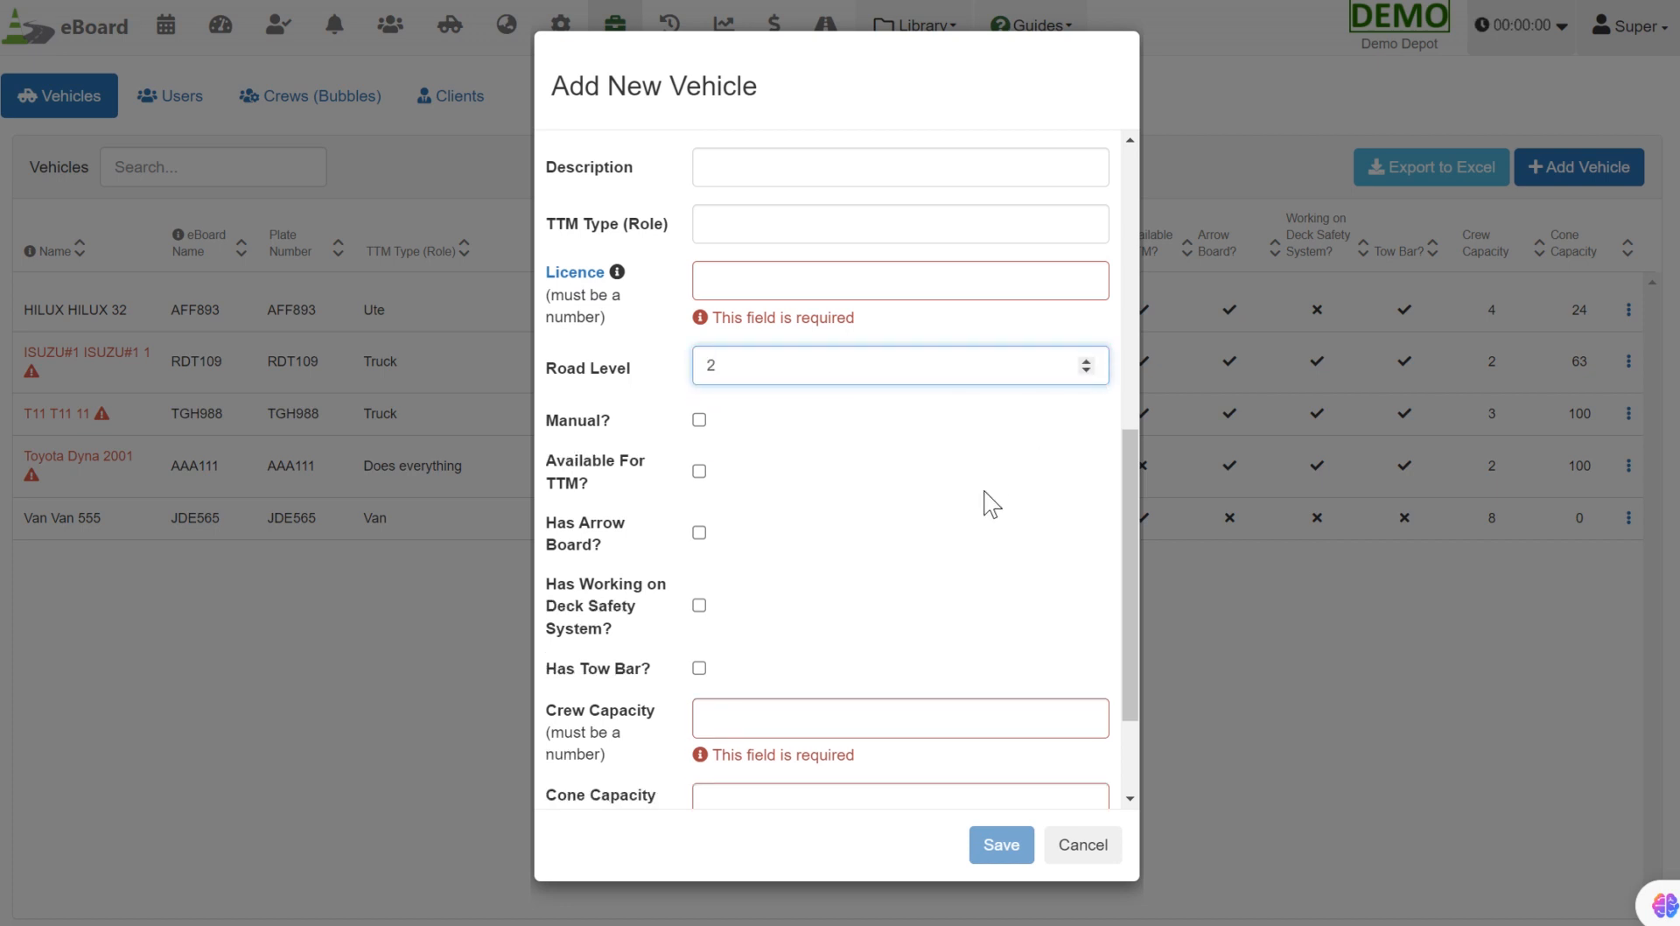
pyautogui.click(1010, 525)
pyautogui.scroll(-1, 1010, 525)
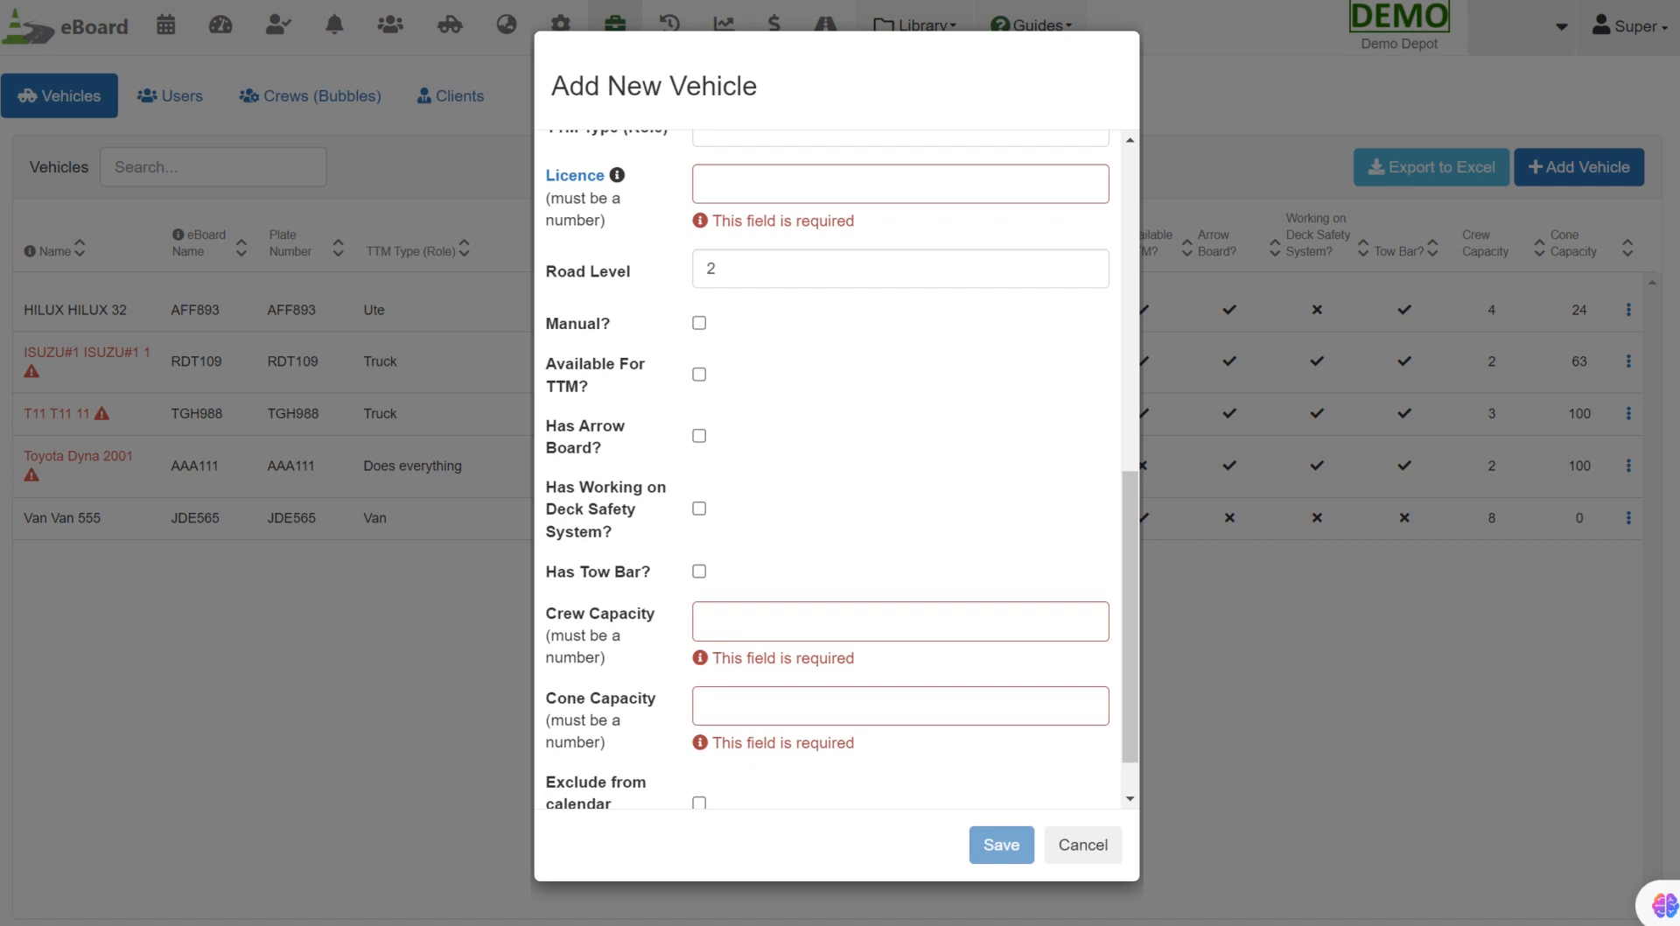
pyautogui.scroll(-1, 841, 470)
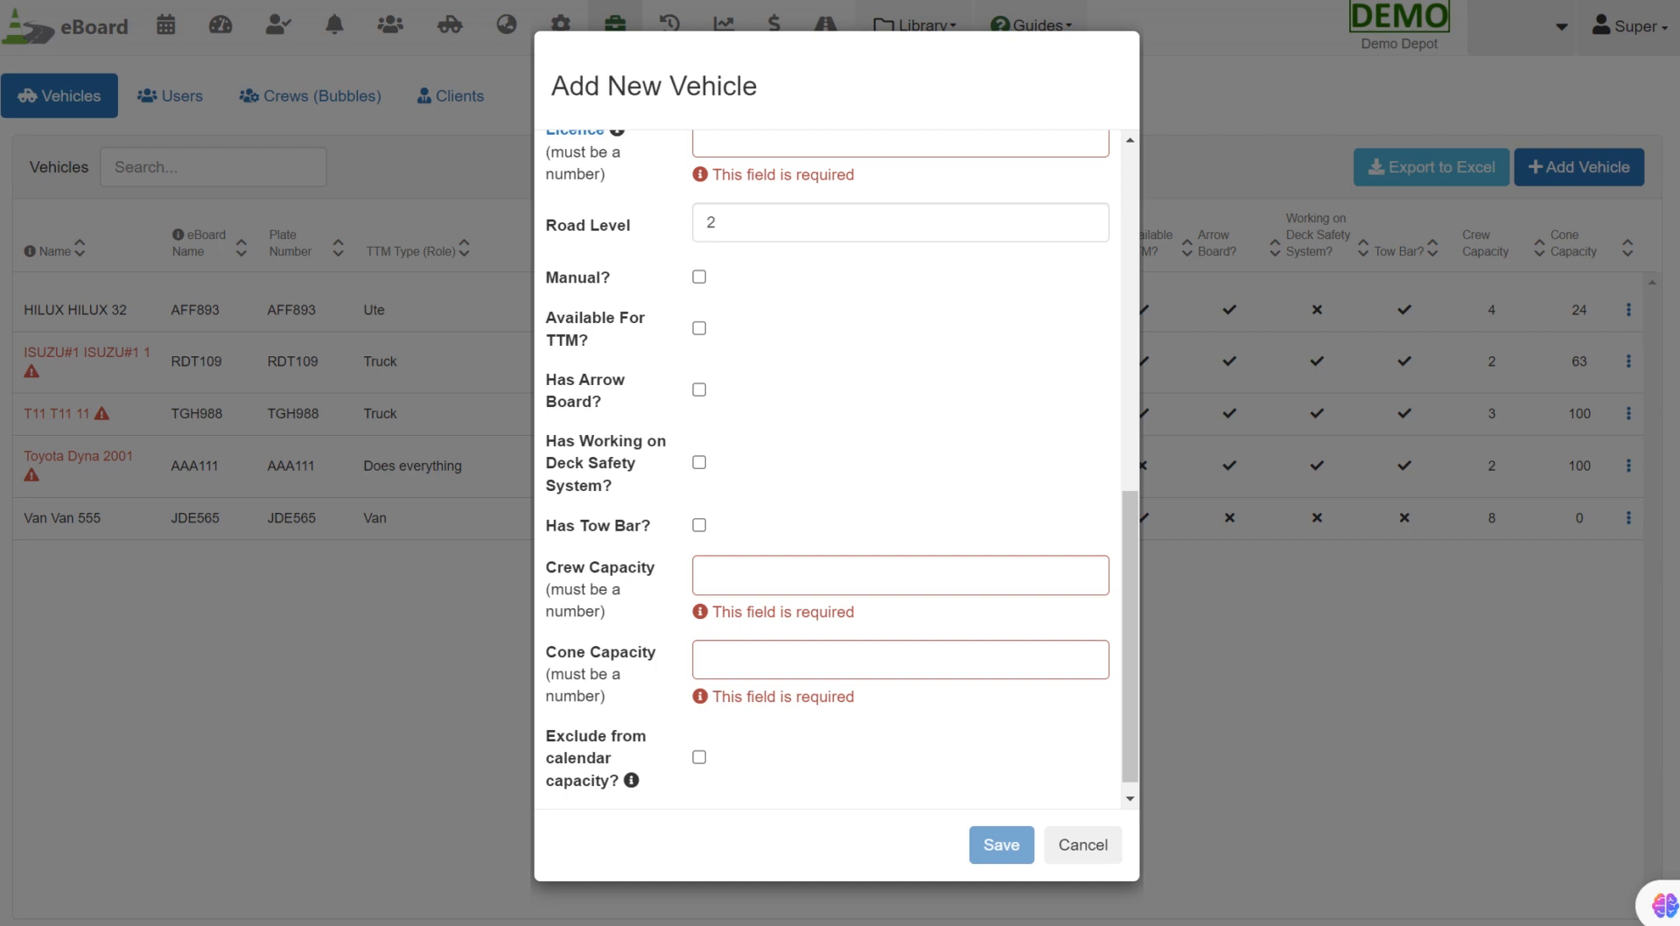
pyautogui.click(1083, 845)
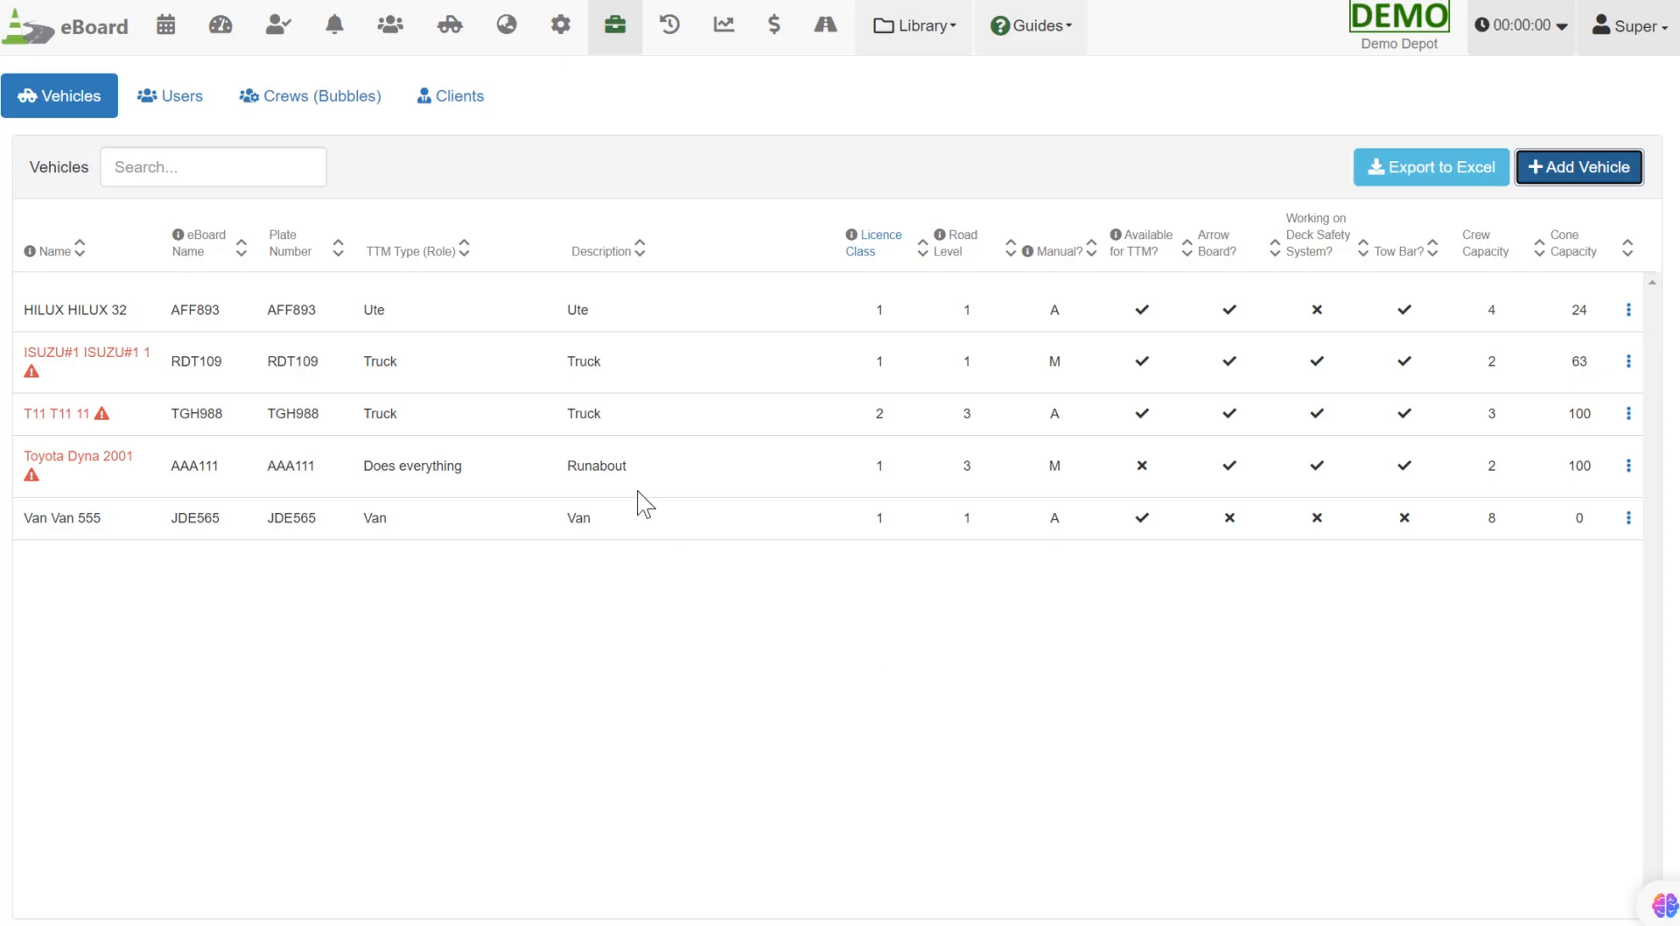
pyautogui.click(166, 26)
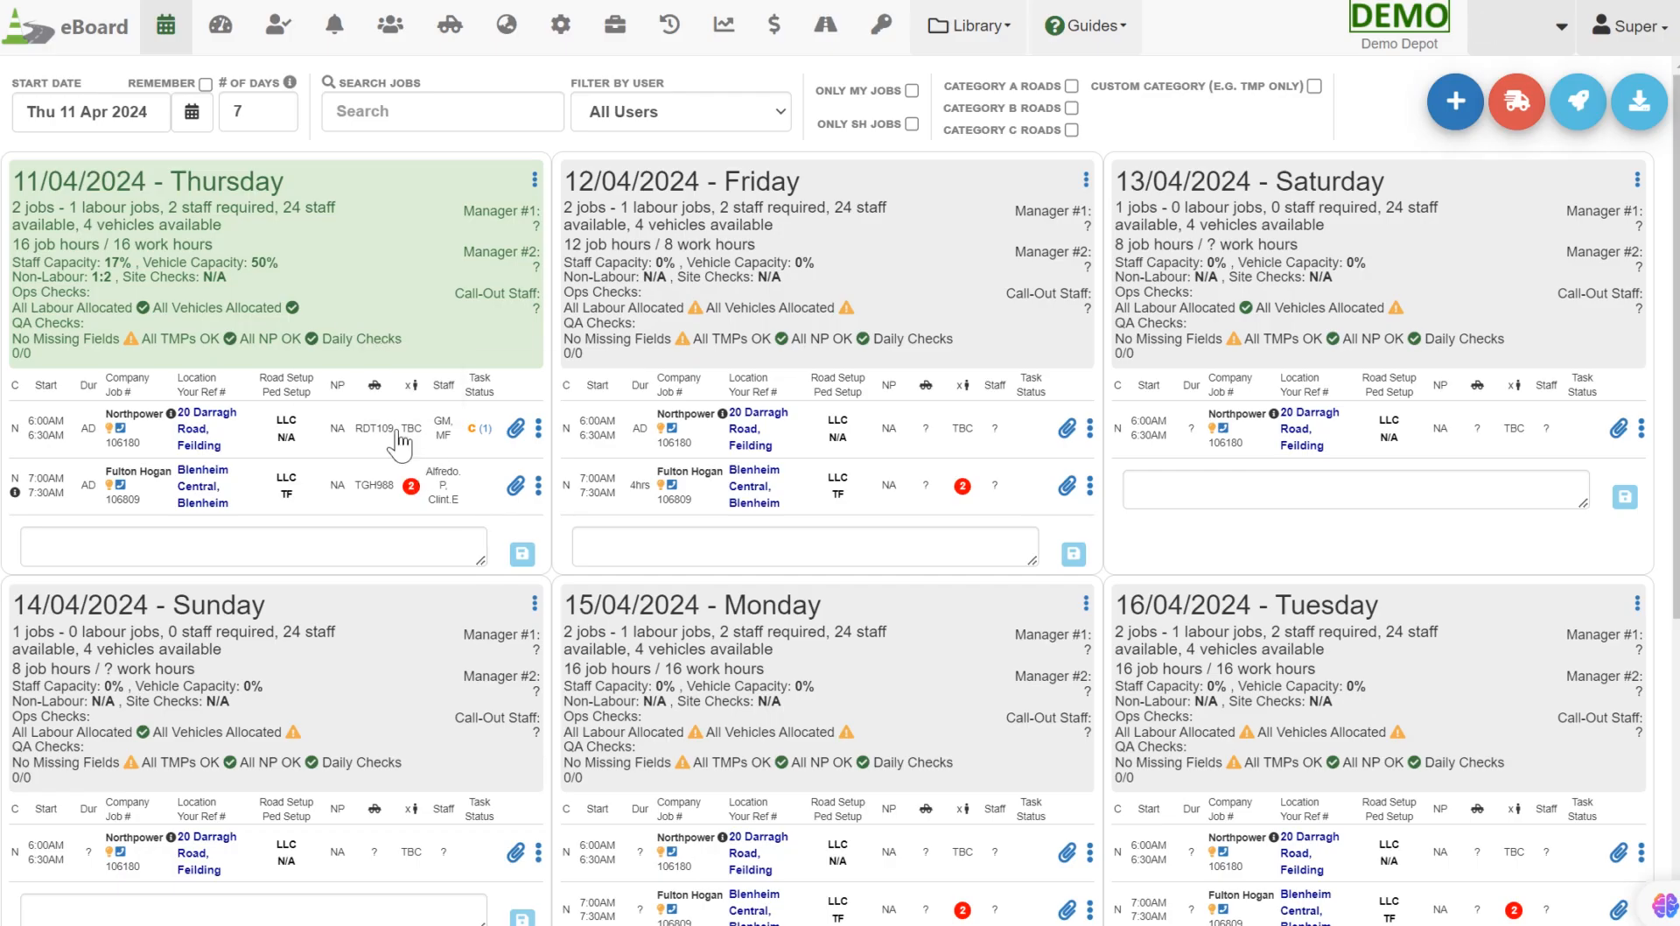
pyautogui.click(371, 427)
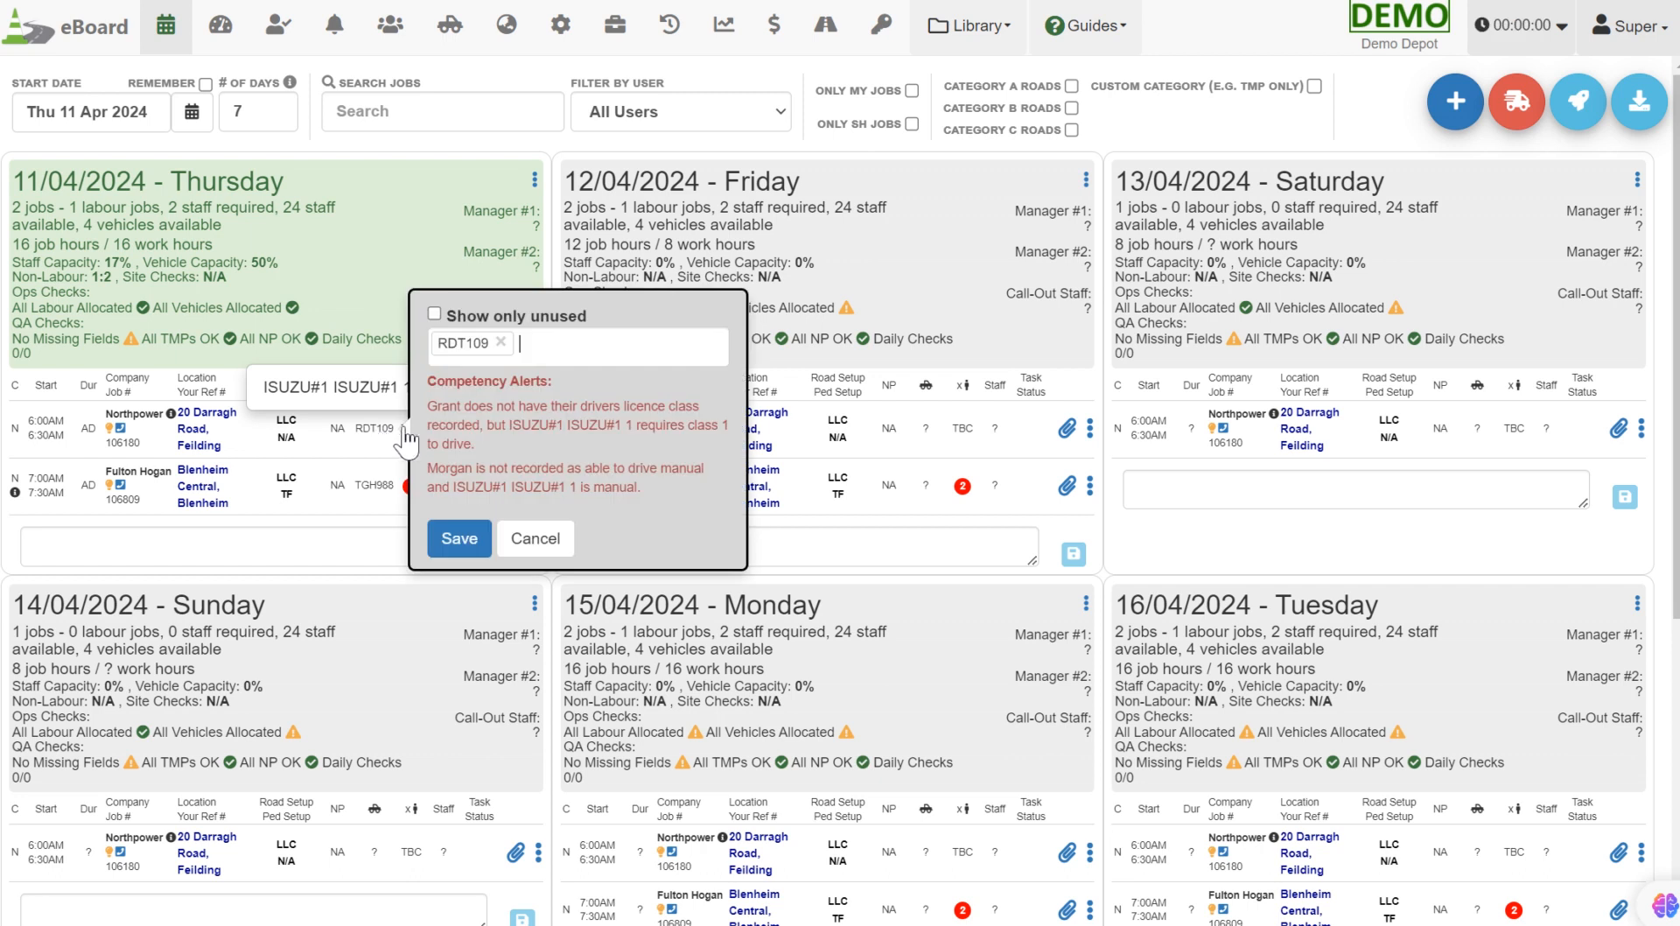
pyautogui.click(538, 347)
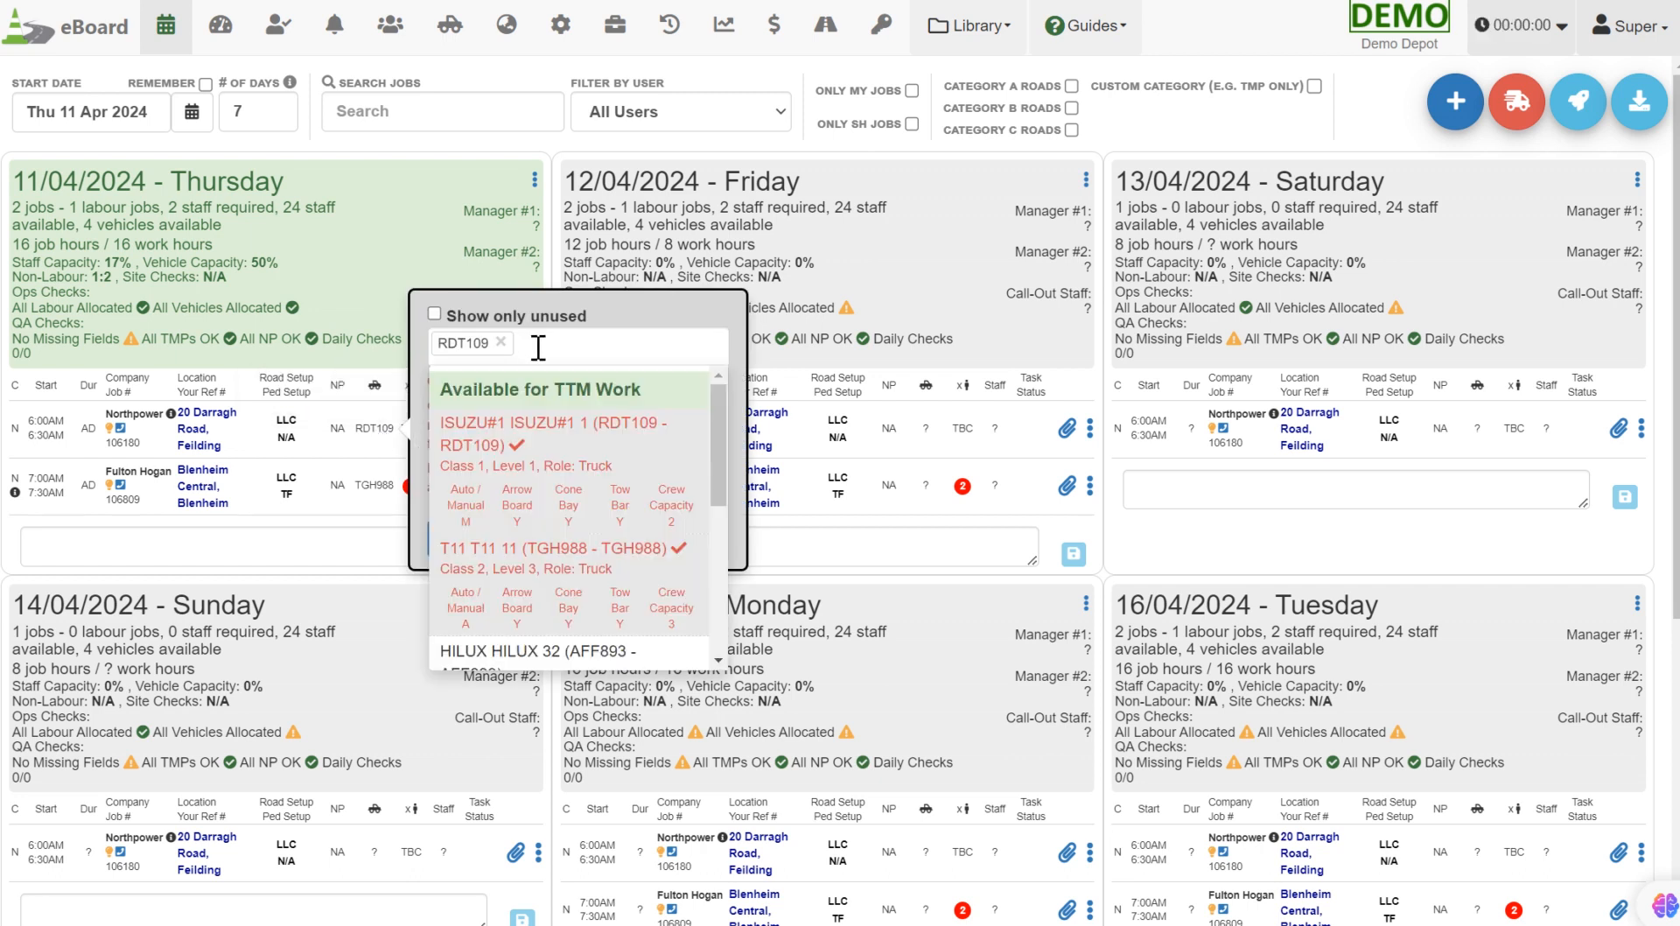
pyautogui.click(550, 479)
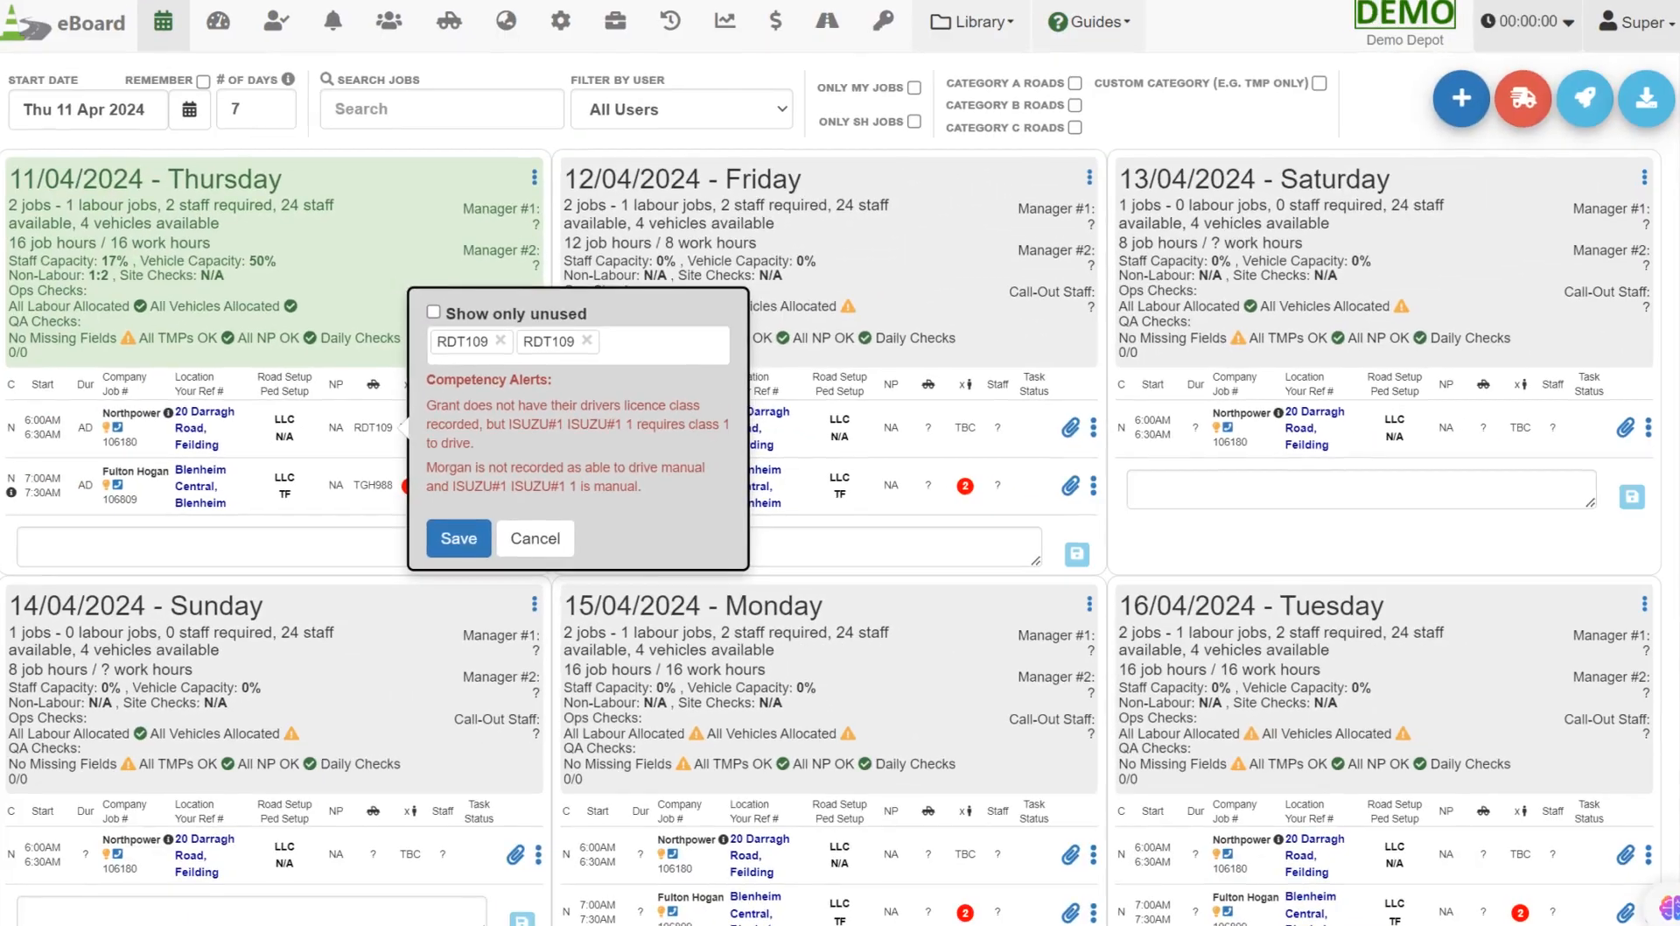
pyautogui.click(535, 538)
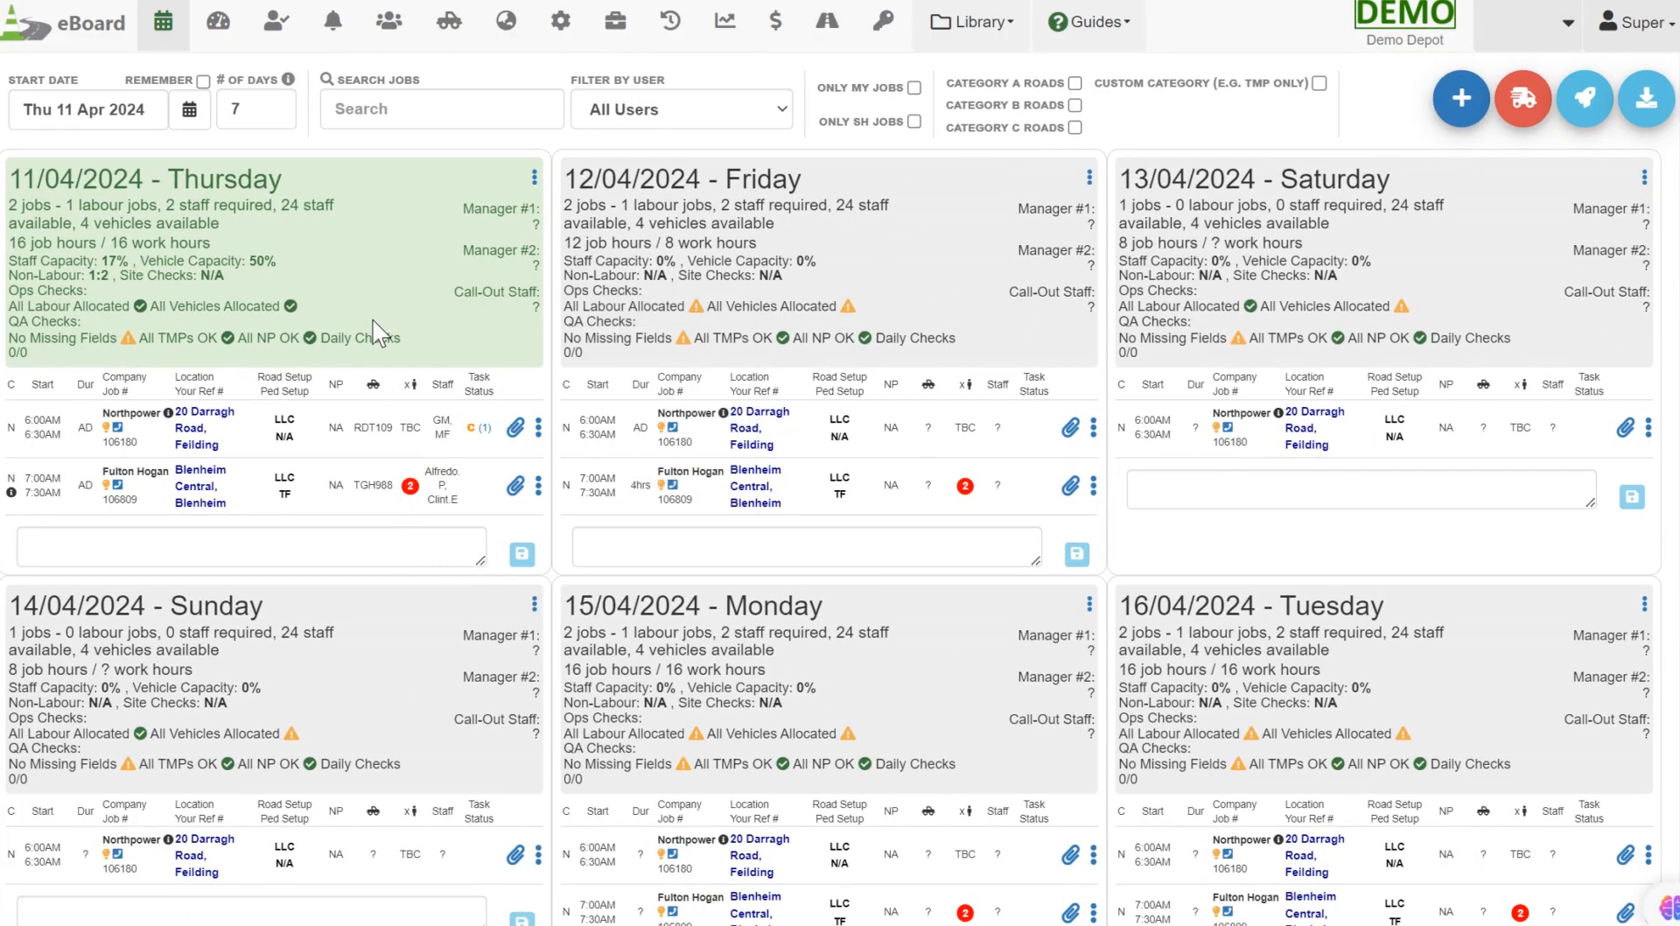
# - Open a new vehicle form from the vehicle resources and examine its fields through to the crew and cone capacities
pyautogui.click(615, 28)
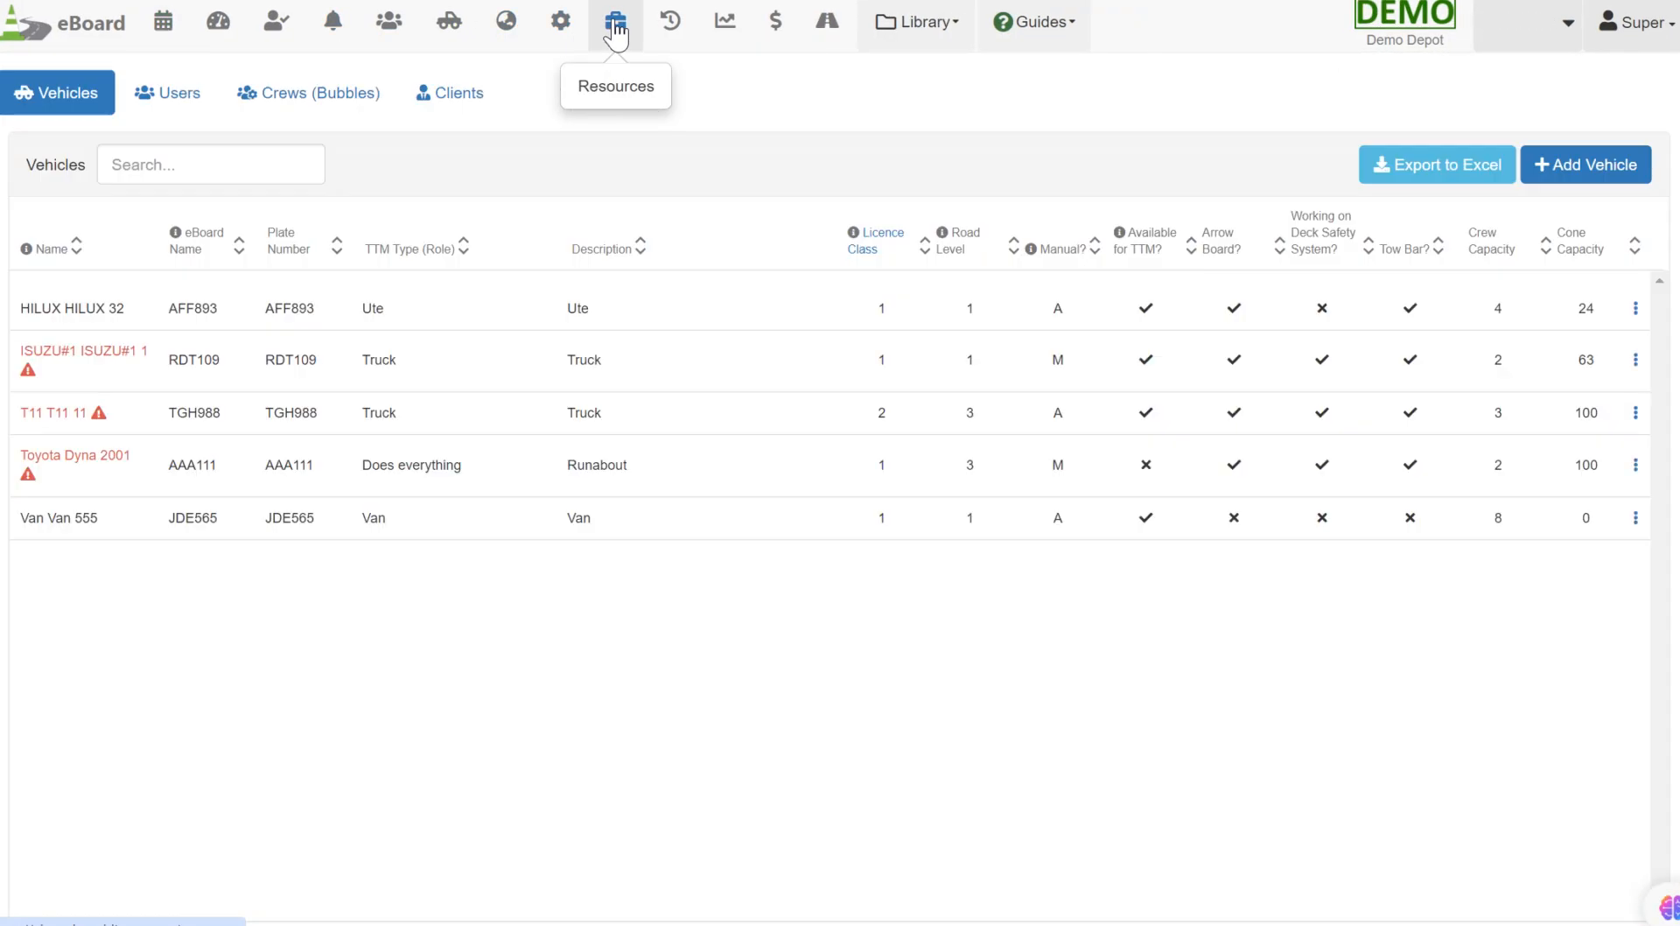
pyautogui.click(1566, 186)
pyautogui.moveTo(1134, 380); pyautogui.dragTo(1130, 537)
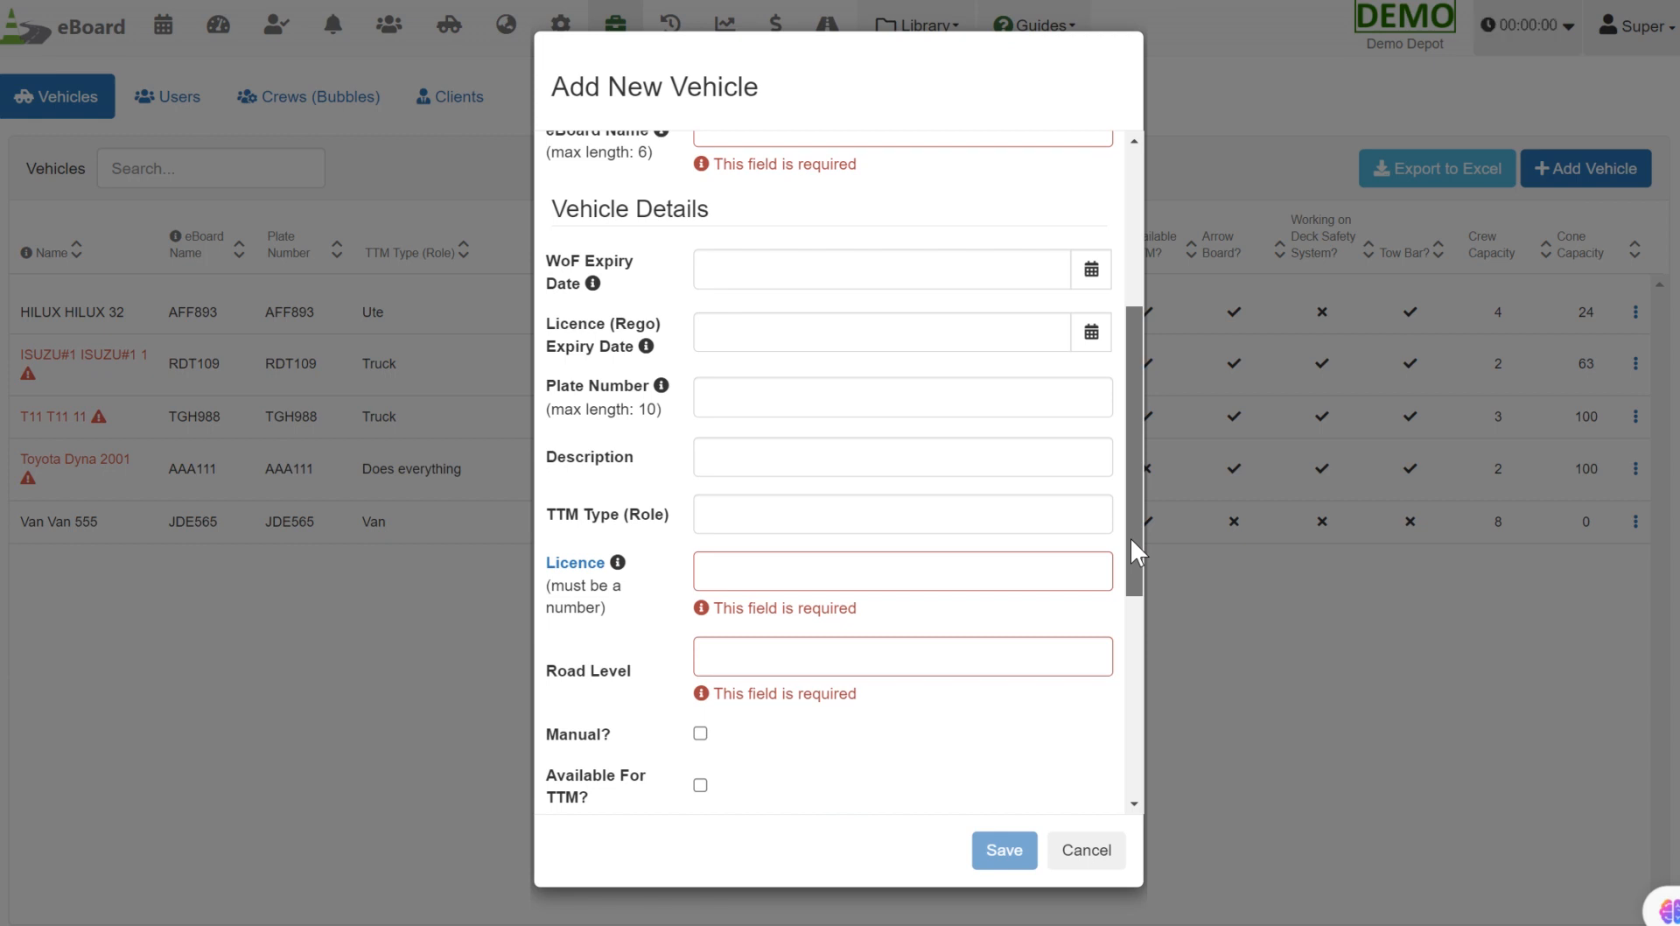
pyautogui.moveTo(1130, 537); pyautogui.dragTo(1144, 715)
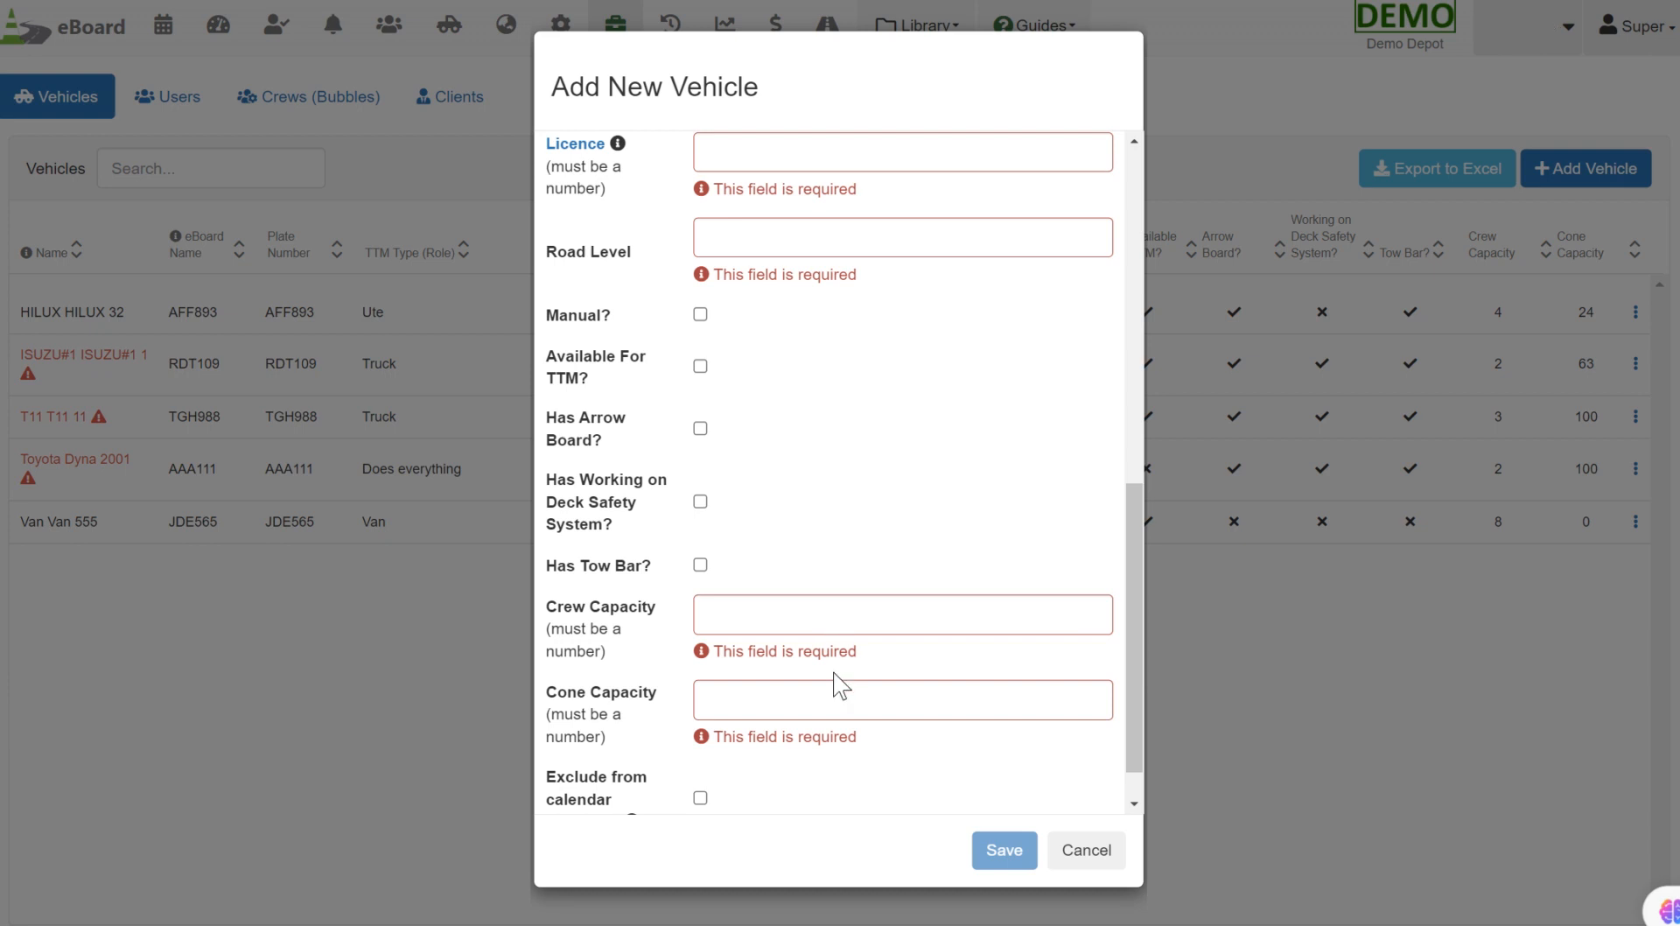
# - Try Cone Capacity 100 for the new vehicle, review the option to exclude it from calendar capacity, and discard the form
pyautogui.click(816, 696)
pyautogui.write('100')
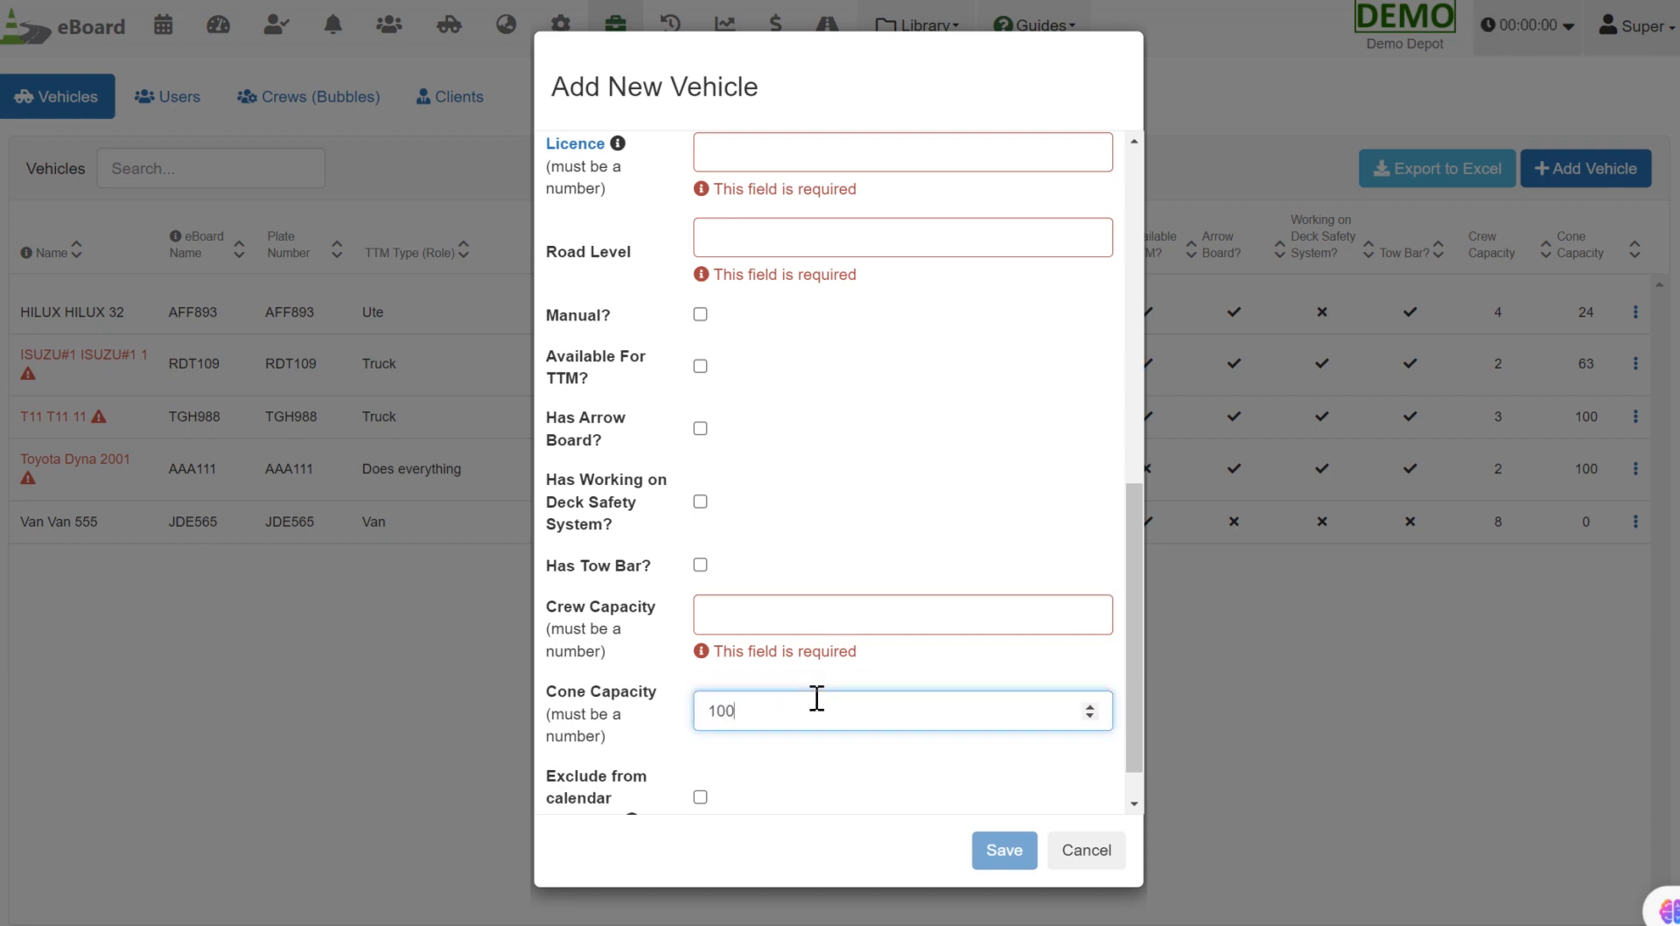
pyautogui.moveTo(1135, 654); pyautogui.dragTo(1151, 753)
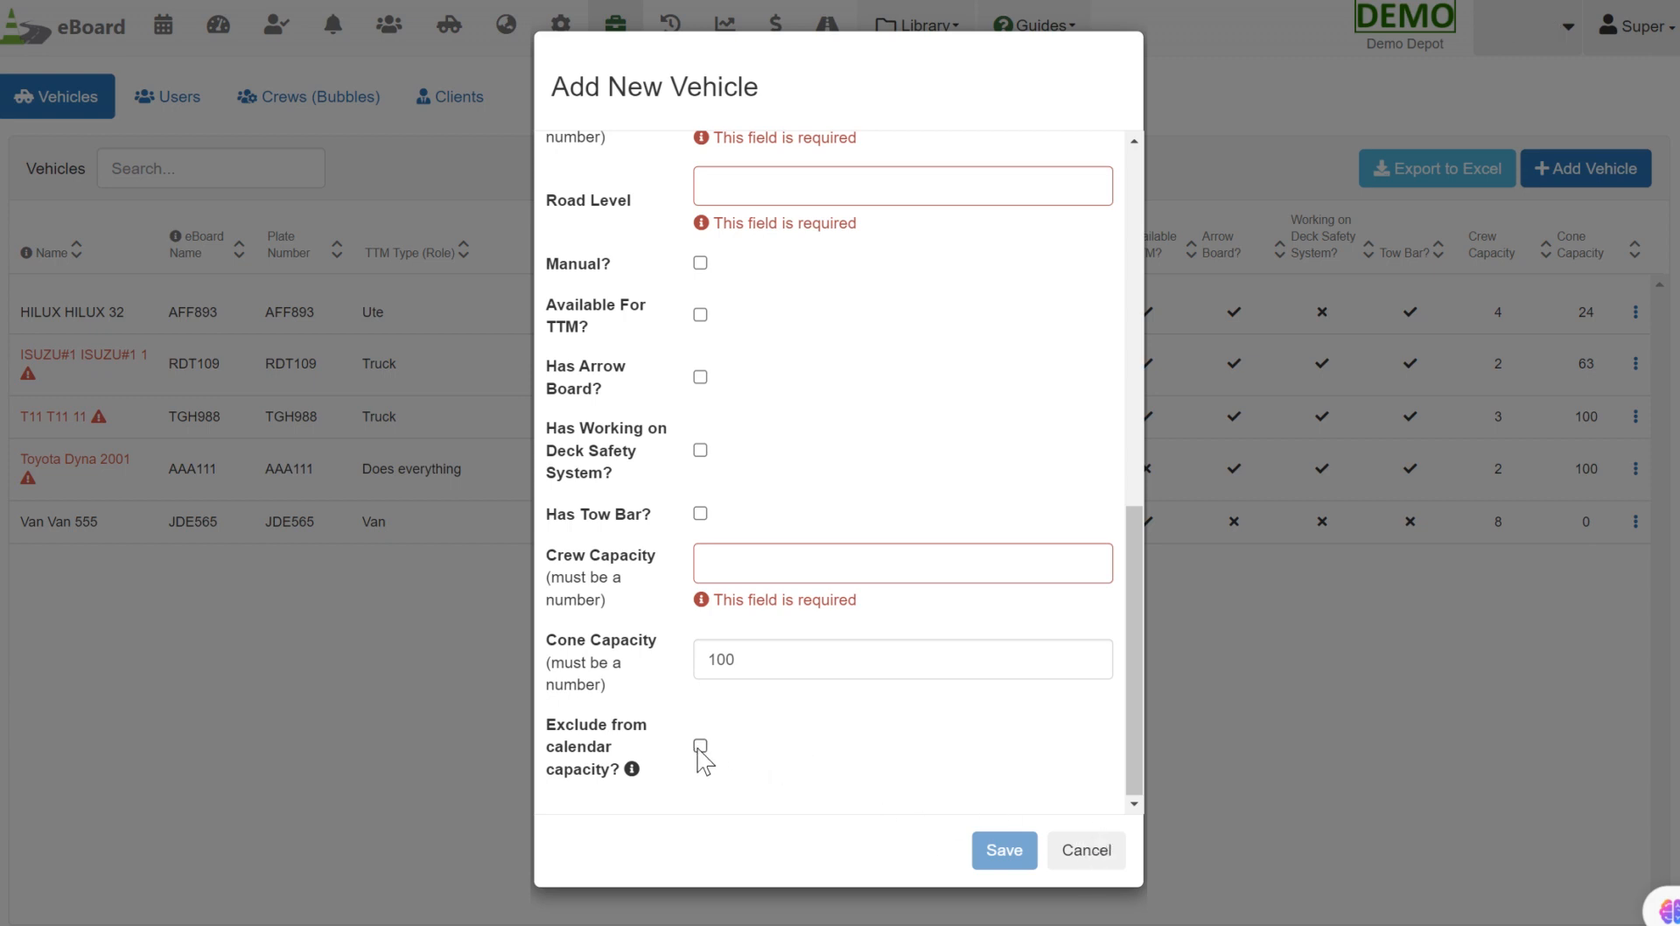
pyautogui.click(1104, 856)
# - In the calendar, review the vehicles selectable for Thursday 11/04/2024's Northpower job, including those not available for TTM work, and cancel
pyautogui.click(166, 24)
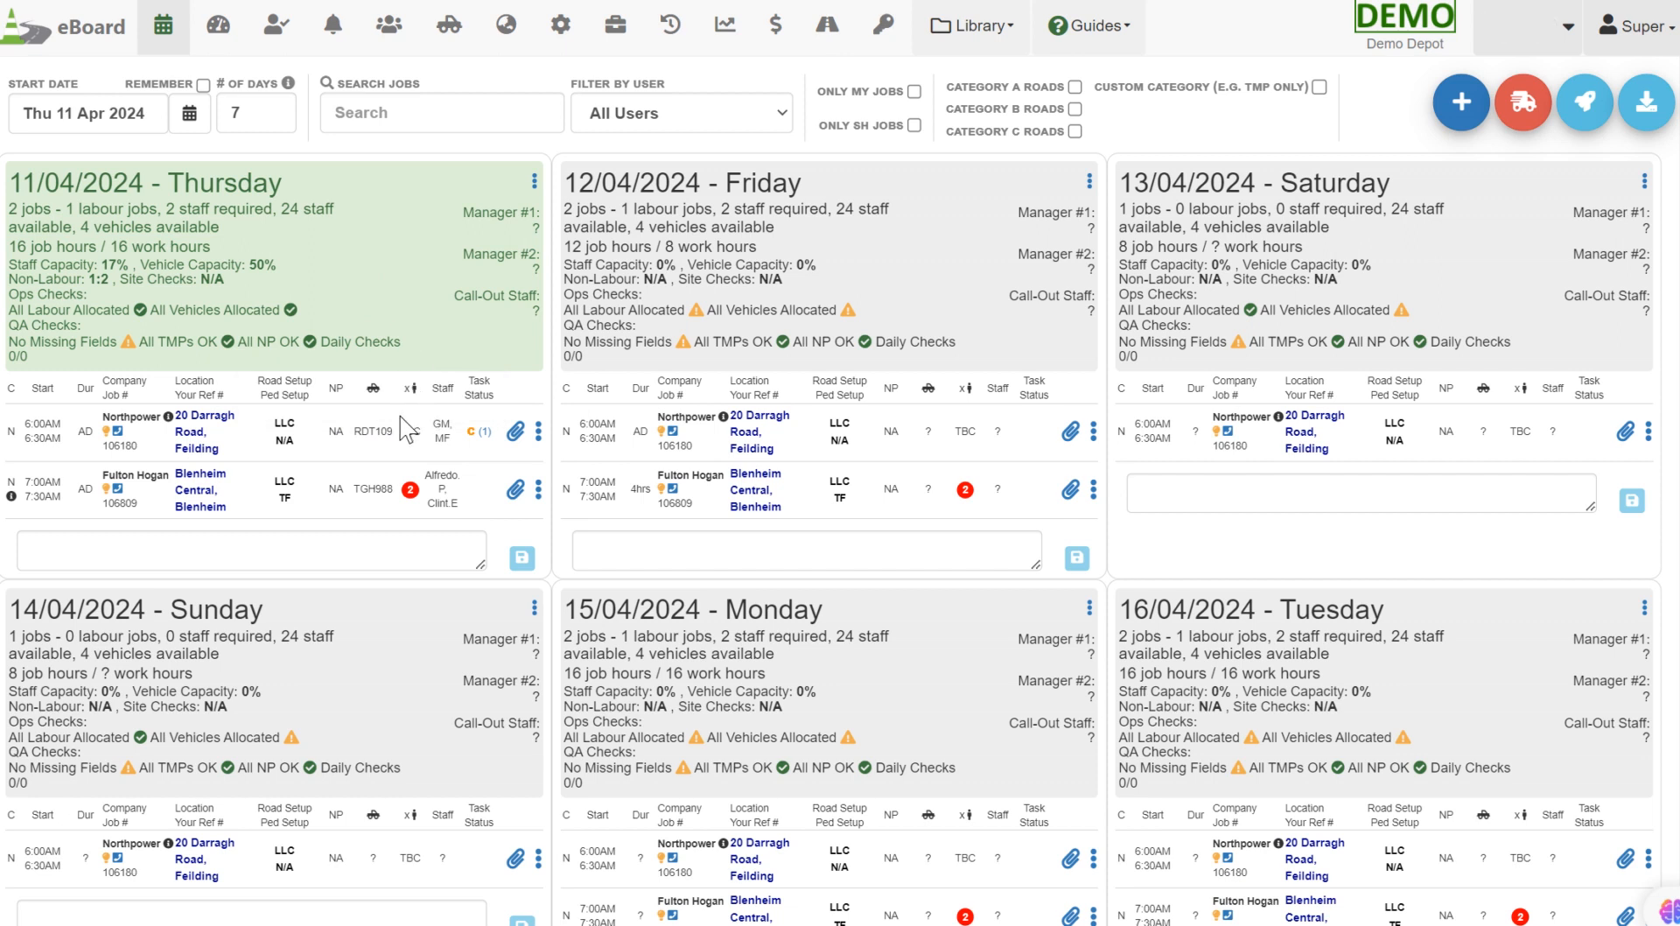
pyautogui.click(381, 433)
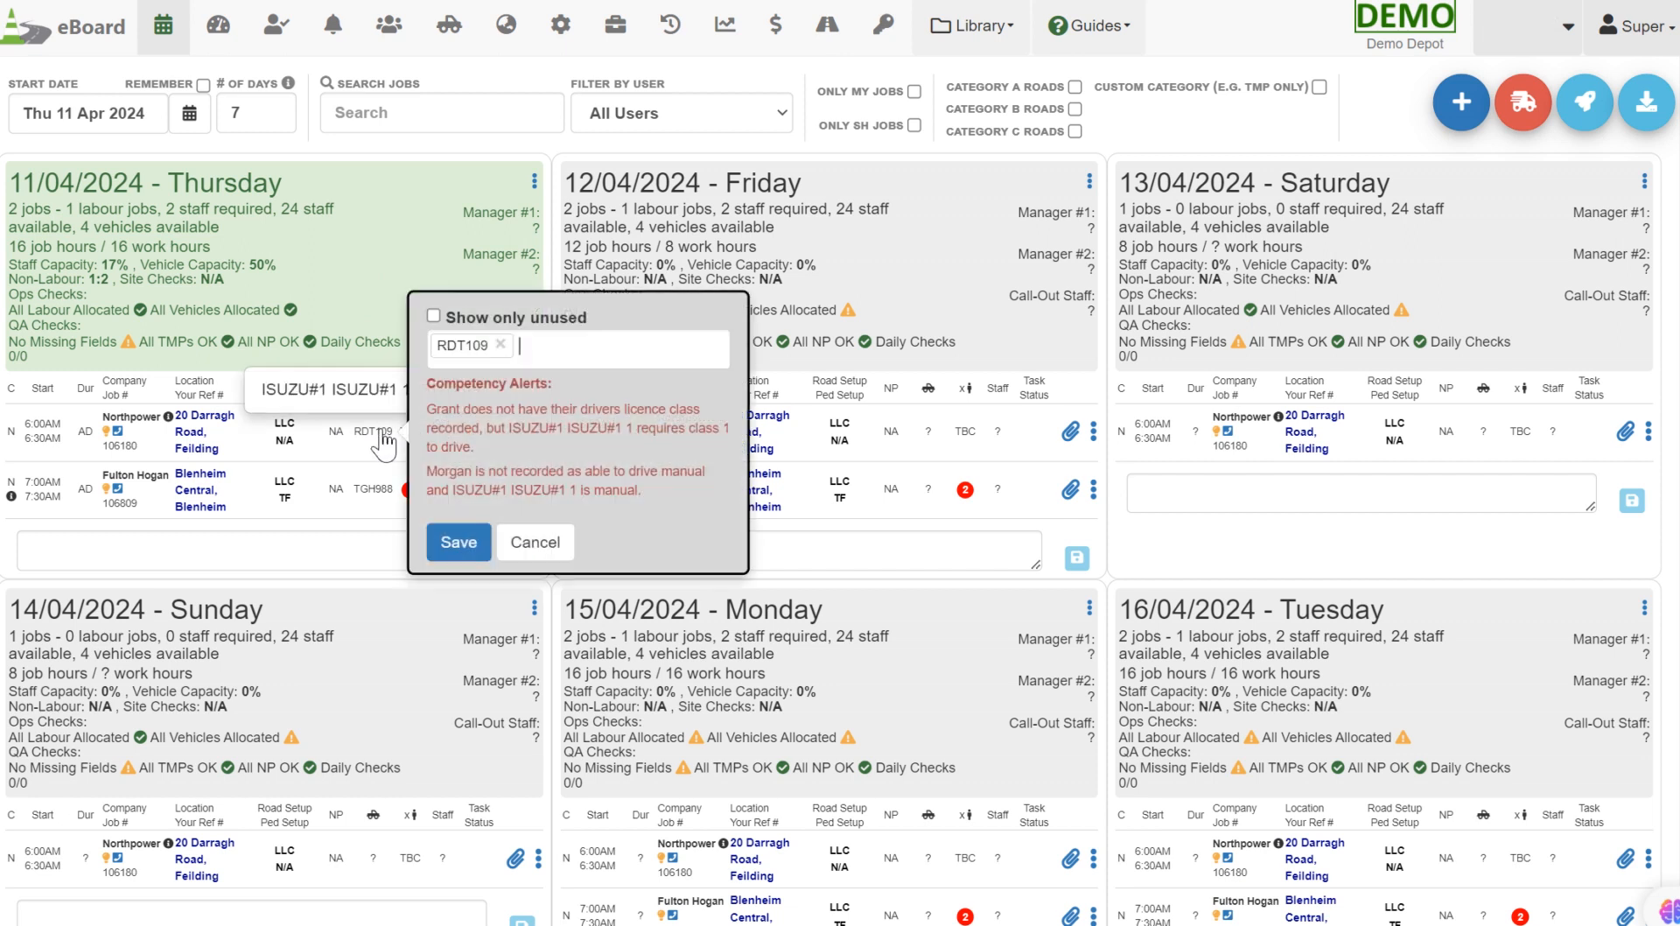
pyautogui.click(612, 346)
pyautogui.moveTo(721, 433); pyautogui.dragTo(728, 597)
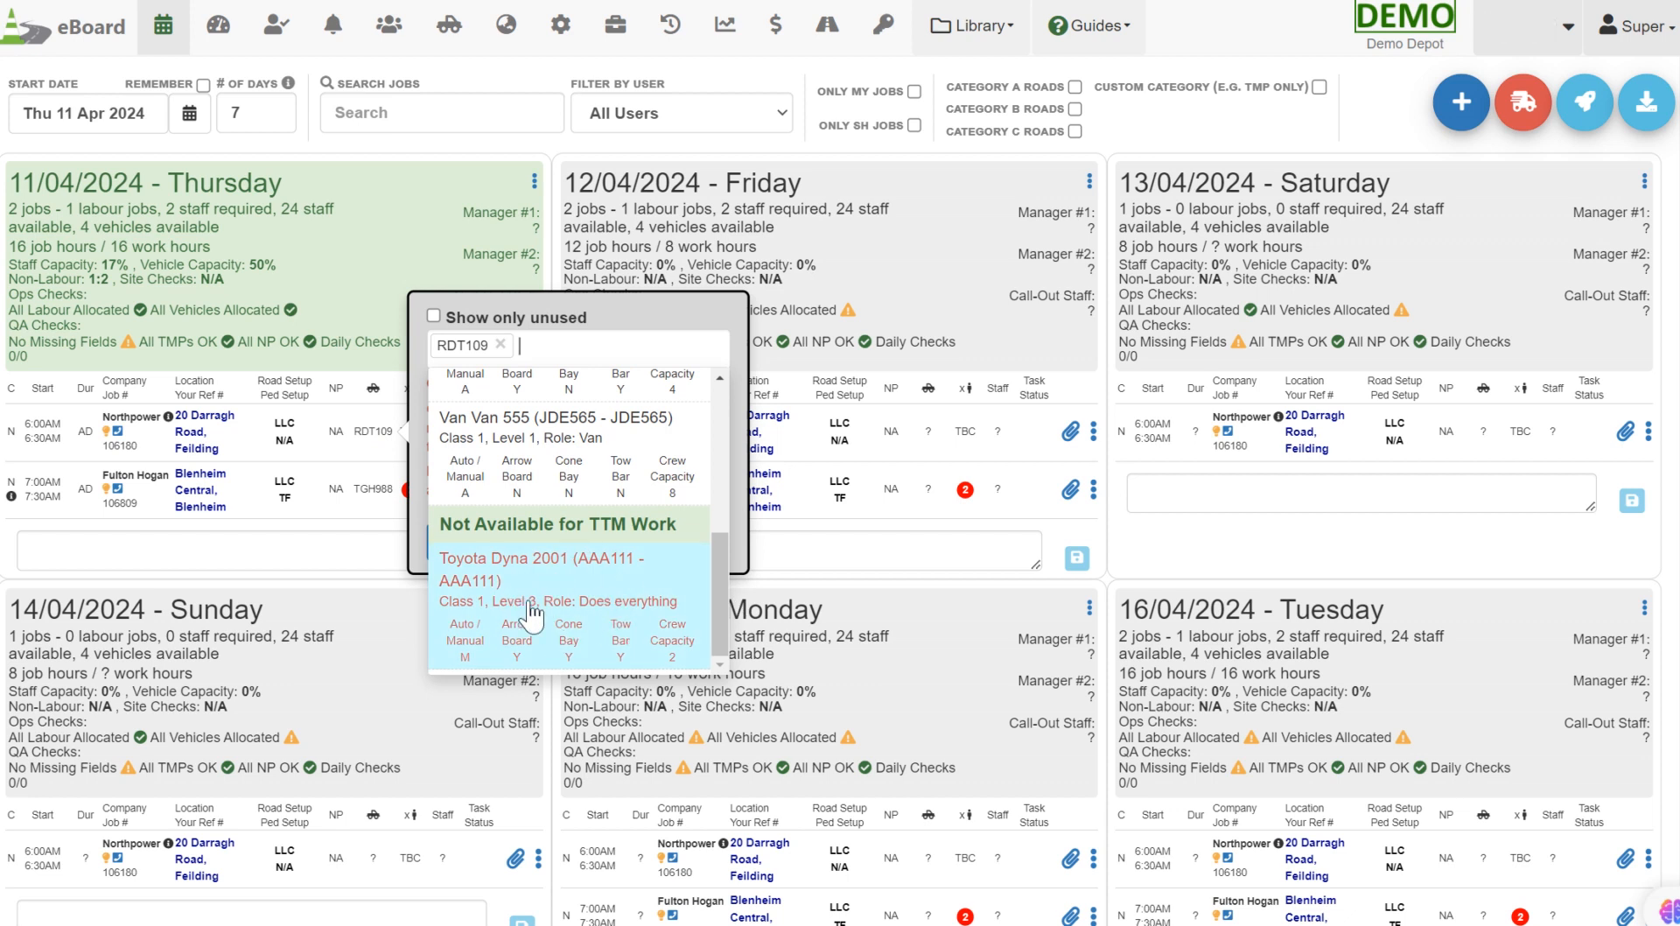
pyautogui.click(455, 145)
pyautogui.click(537, 543)
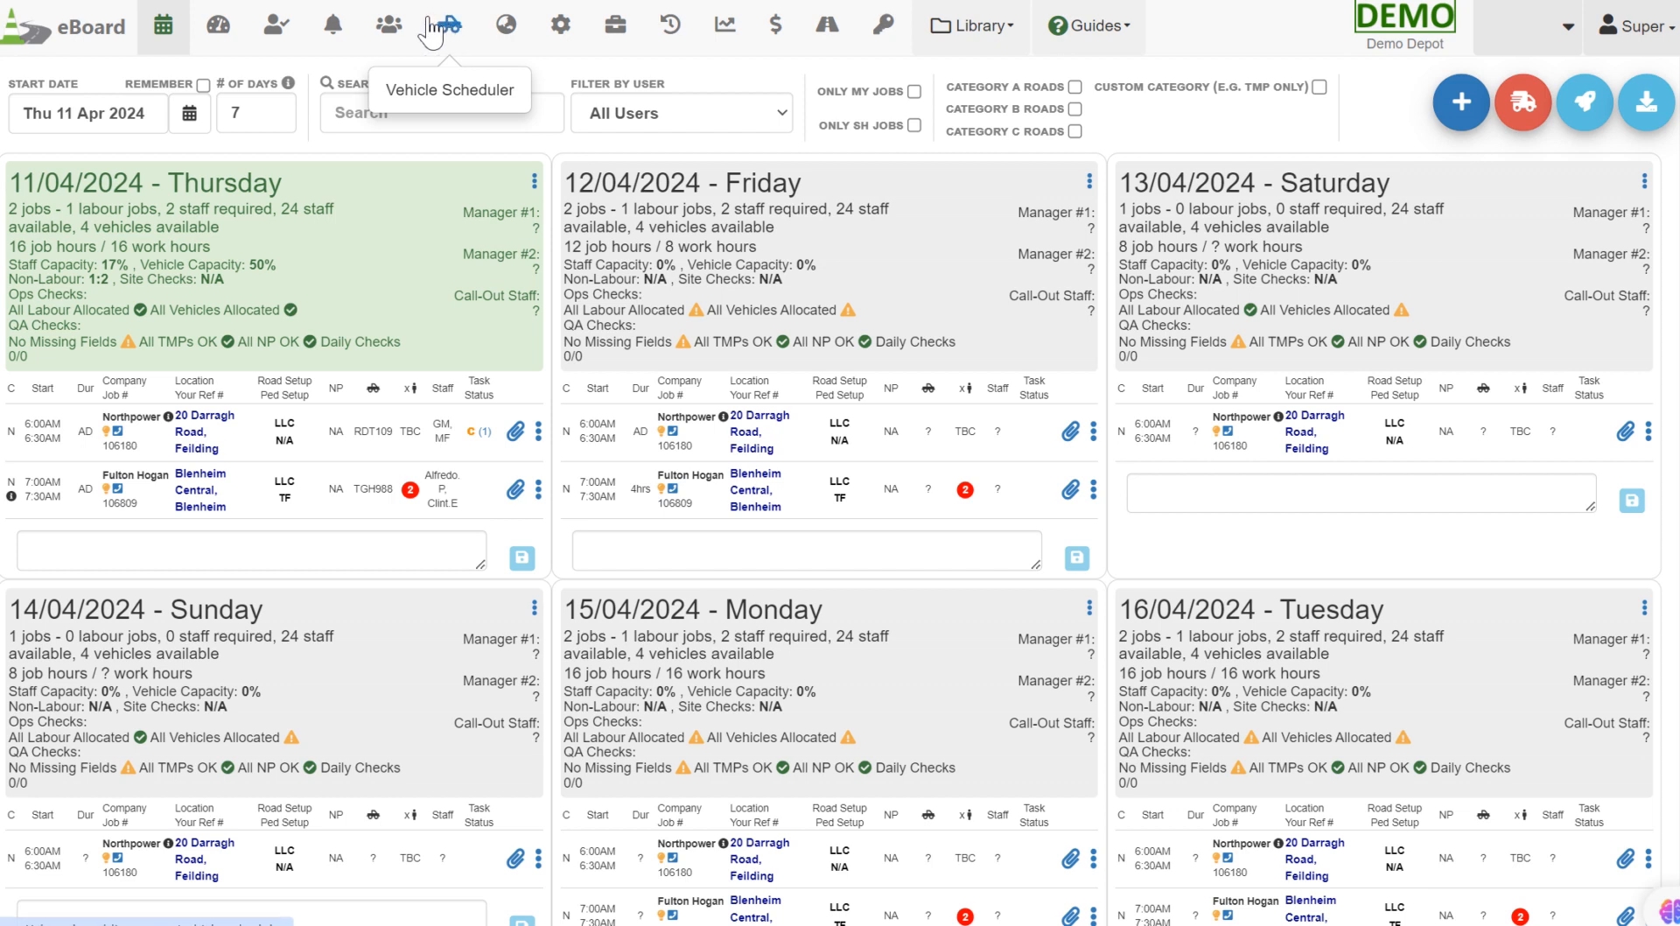
# - Return to the list of vehicles in the resources
pyautogui.click(617, 34)
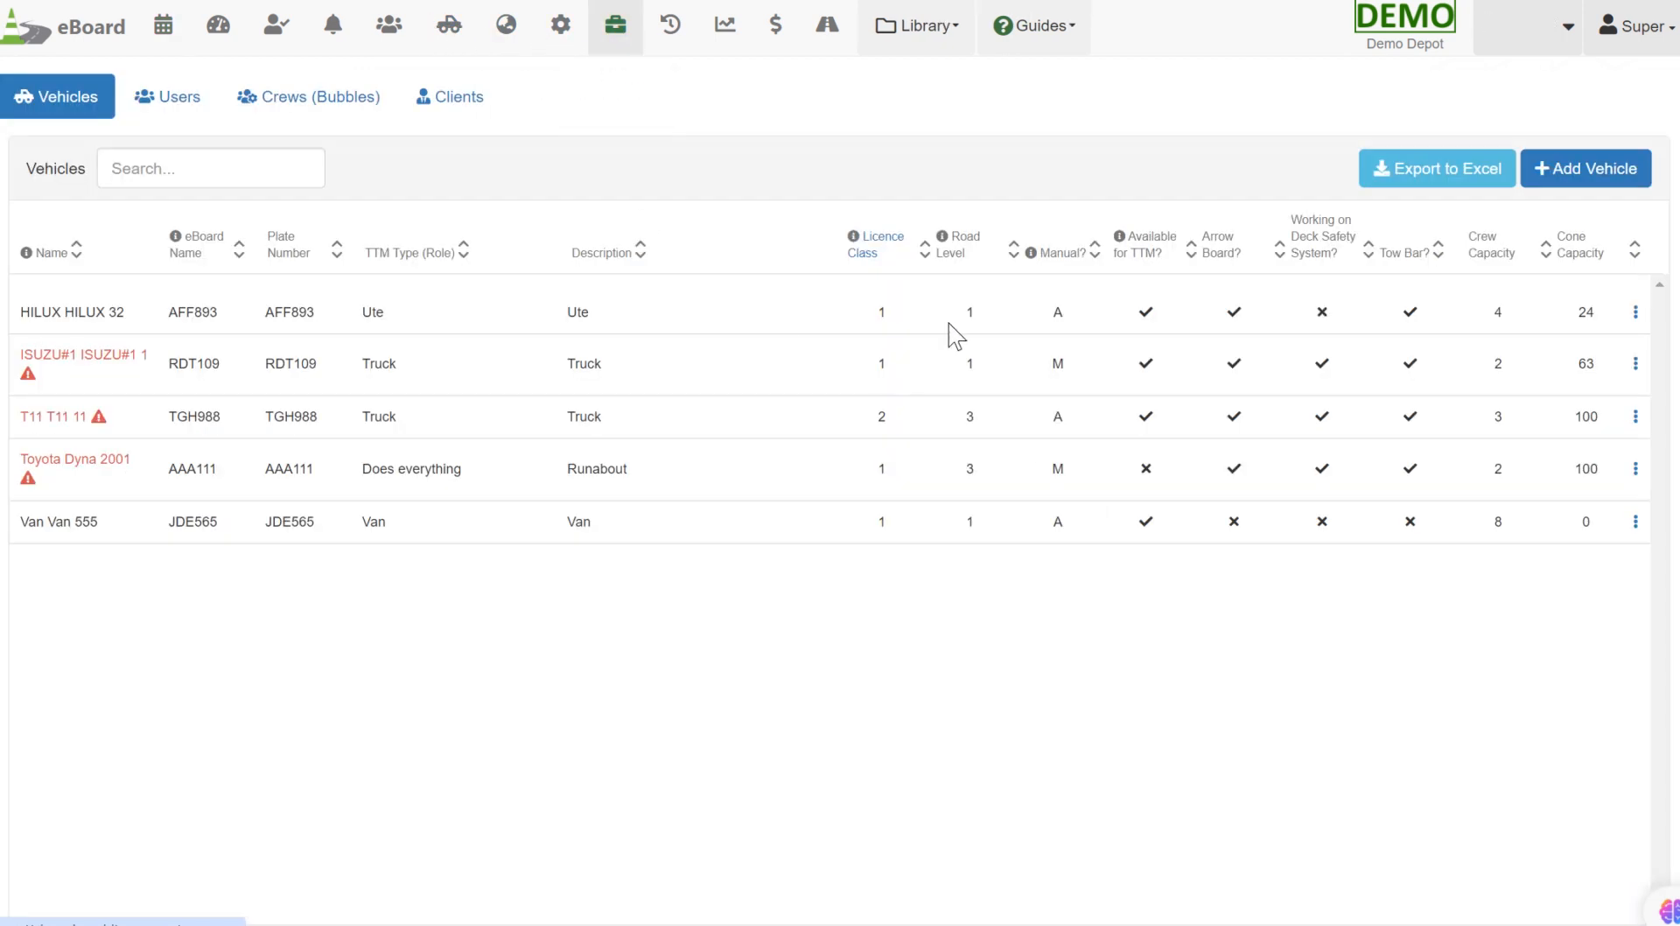